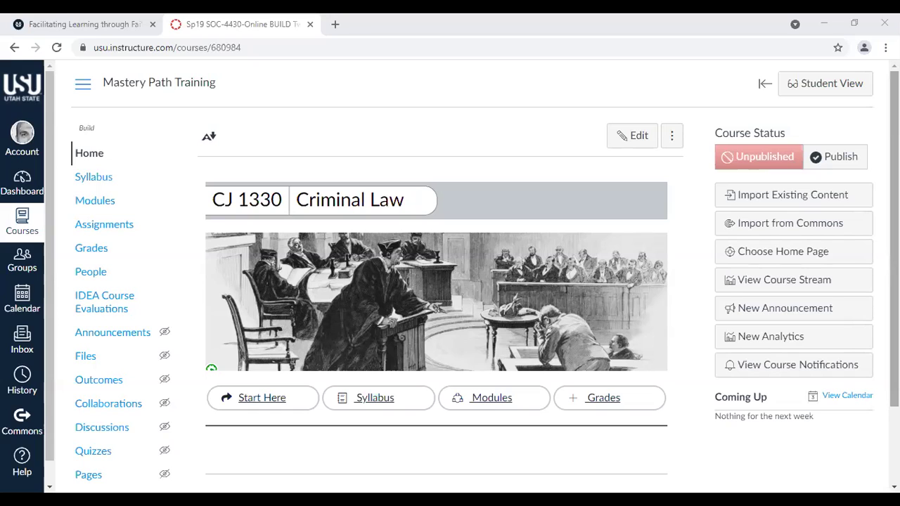
# Open the Mastery Path Training course Settings on the Course Details section.
pyautogui.scroll(-1, 573, 316)
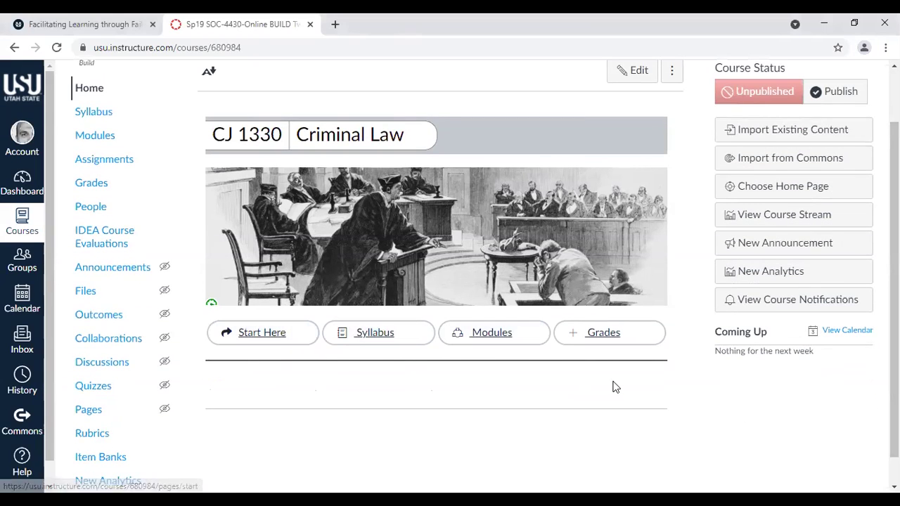
pyautogui.scroll(-1, 612, 386)
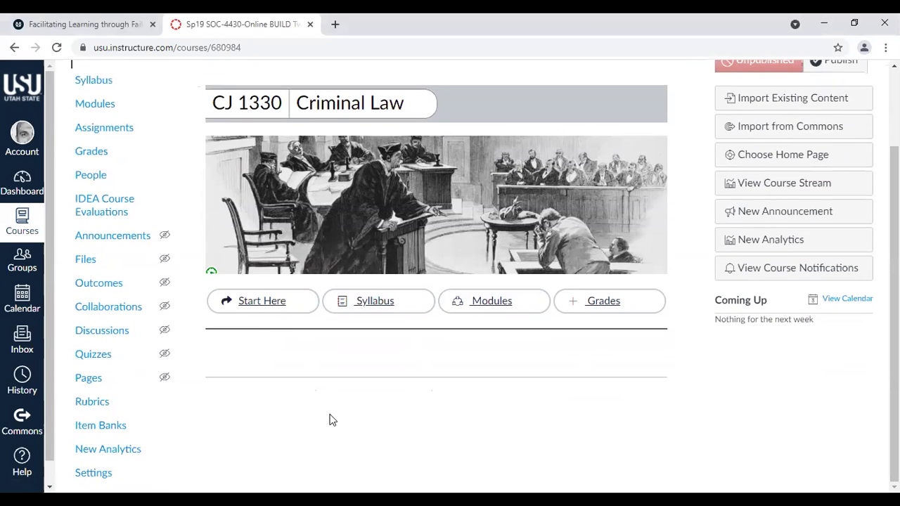
pyautogui.click(94, 482)
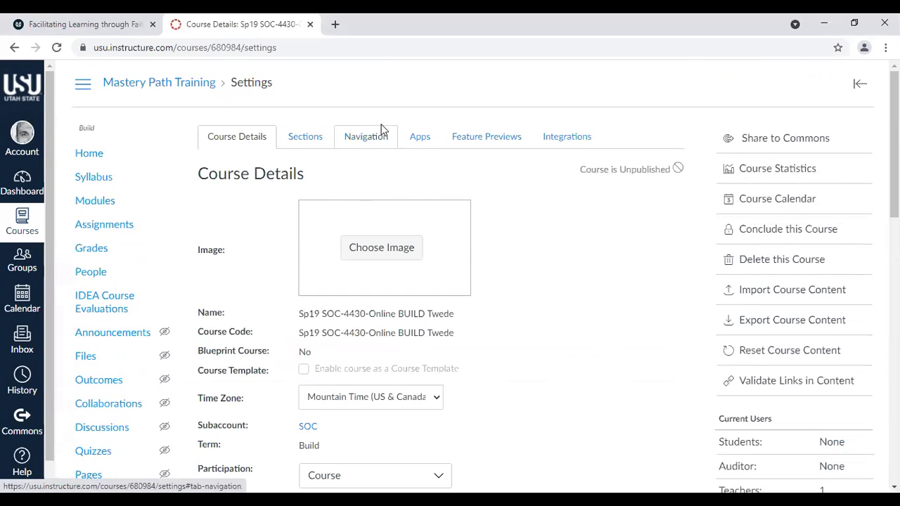
# On Feature Previews, confirm Mastery Paths is enabled; turn Learning Mastery Gradebook on, then back off.
pyautogui.click(486, 140)
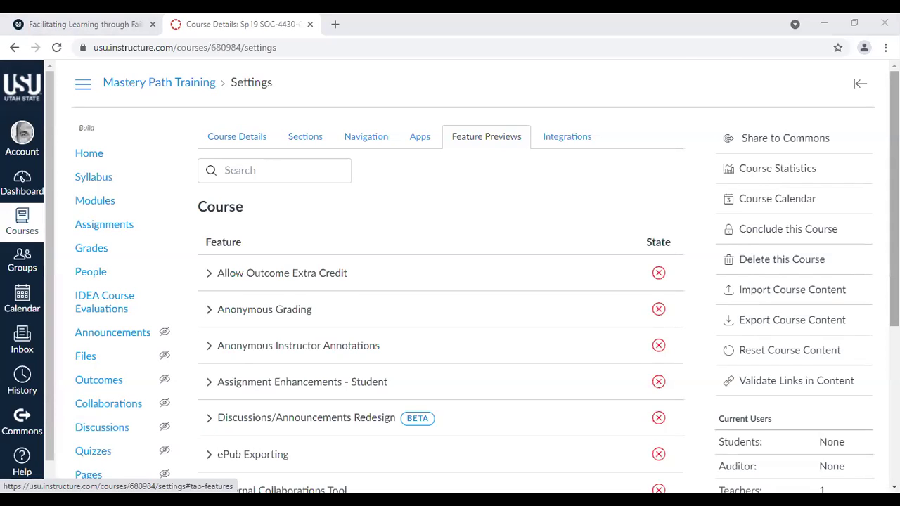
pyautogui.scroll(-4, 450, 281)
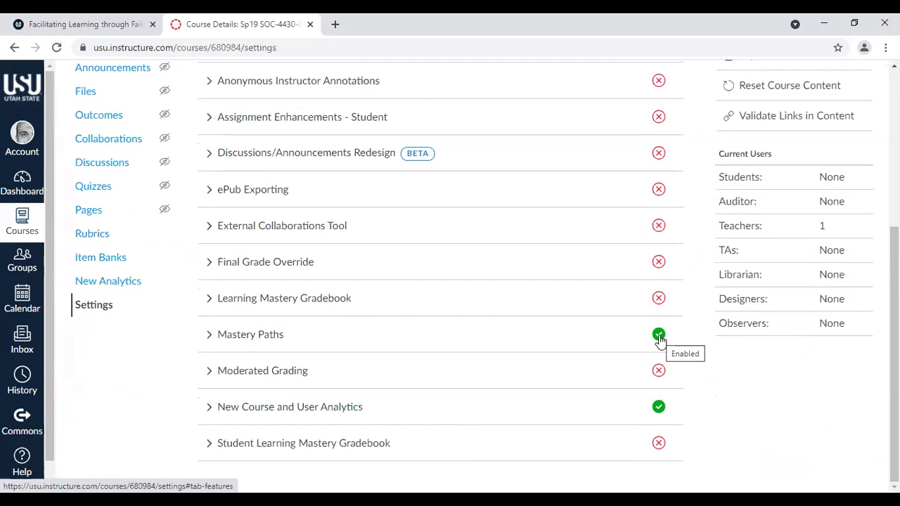
pyautogui.click(659, 300)
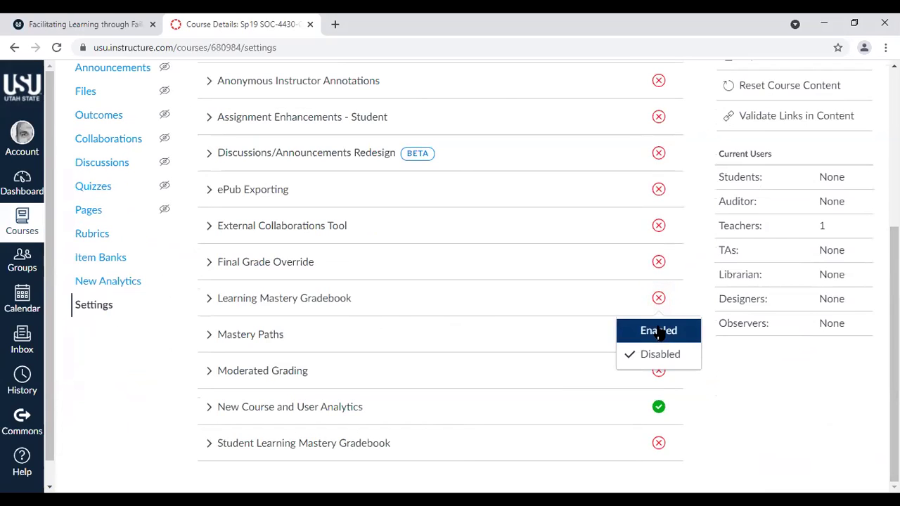
pyautogui.click(659, 332)
pyautogui.click(659, 299)
pyautogui.click(650, 362)
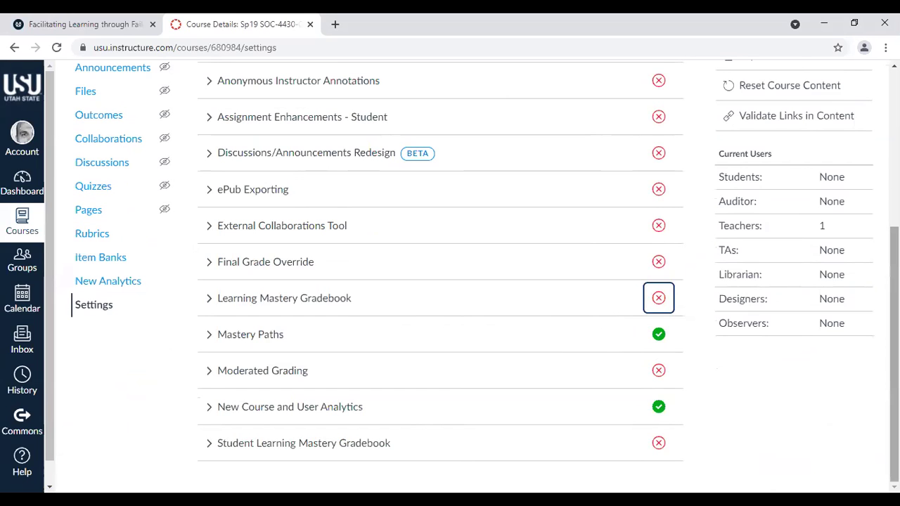
pyautogui.scroll(3, 589, 345)
pyautogui.scroll(2, 450, 281)
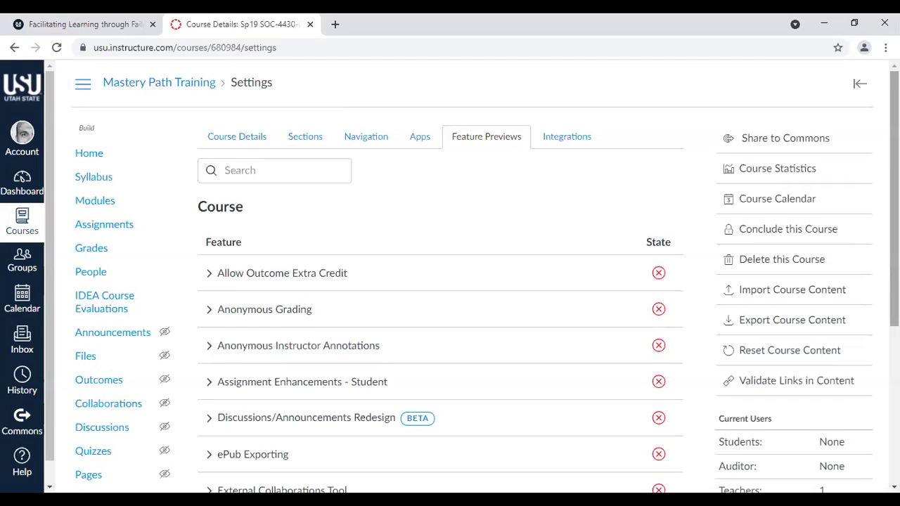
pyautogui.scroll(-3, 450, 281)
pyautogui.scroll(-1, 449, 282)
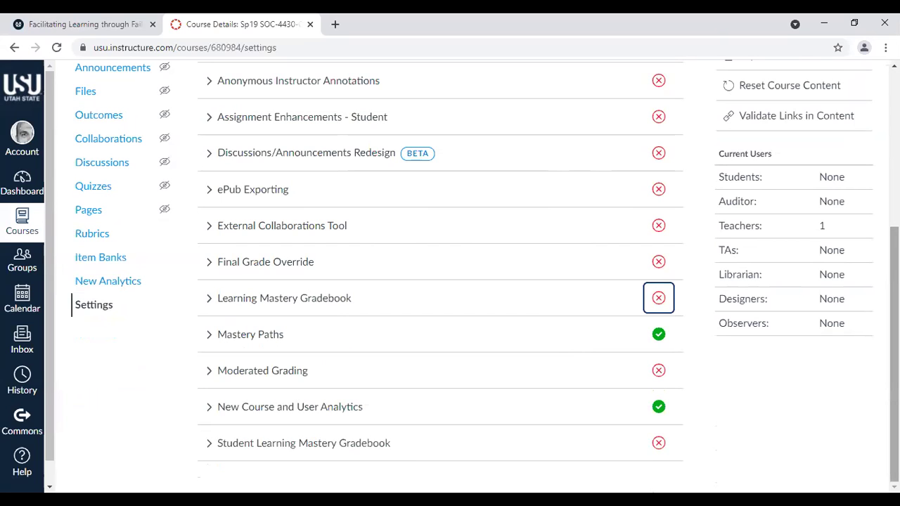
pyautogui.scroll(4, 471, 274)
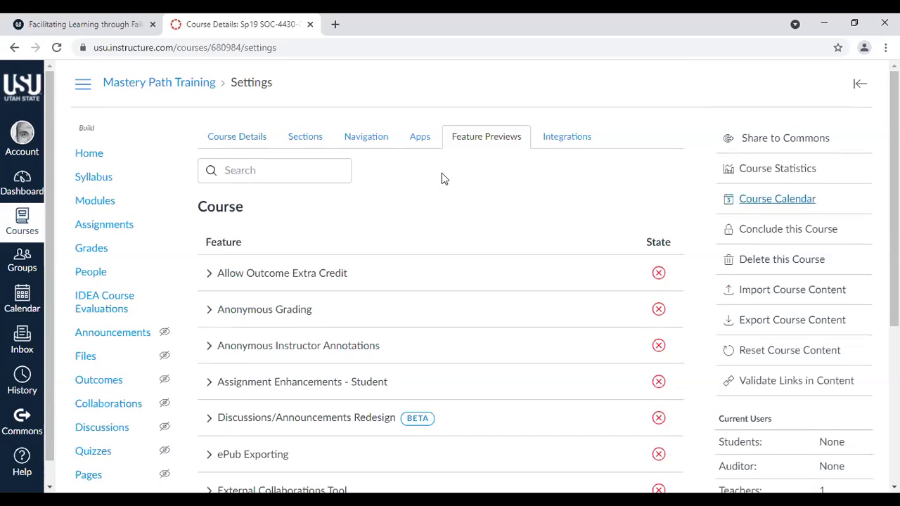
pyautogui.press('Tab')
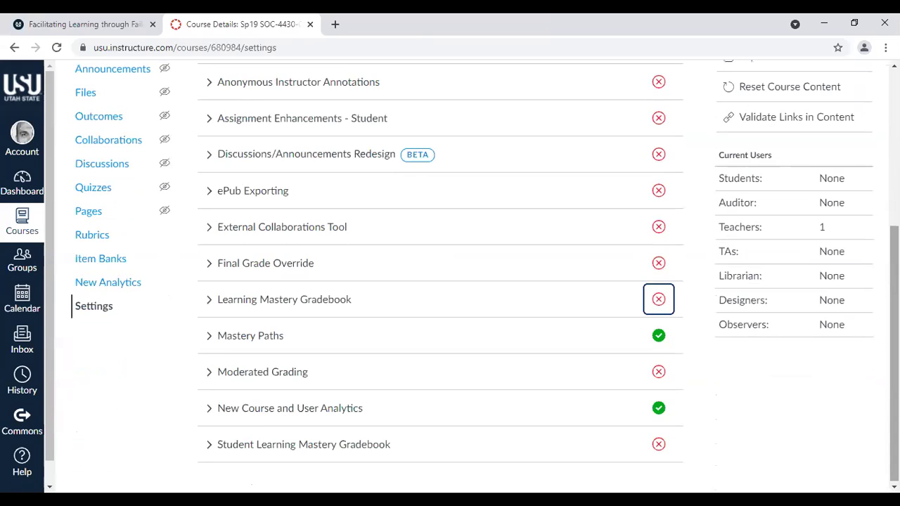
pyautogui.scroll(2, 450, 281)
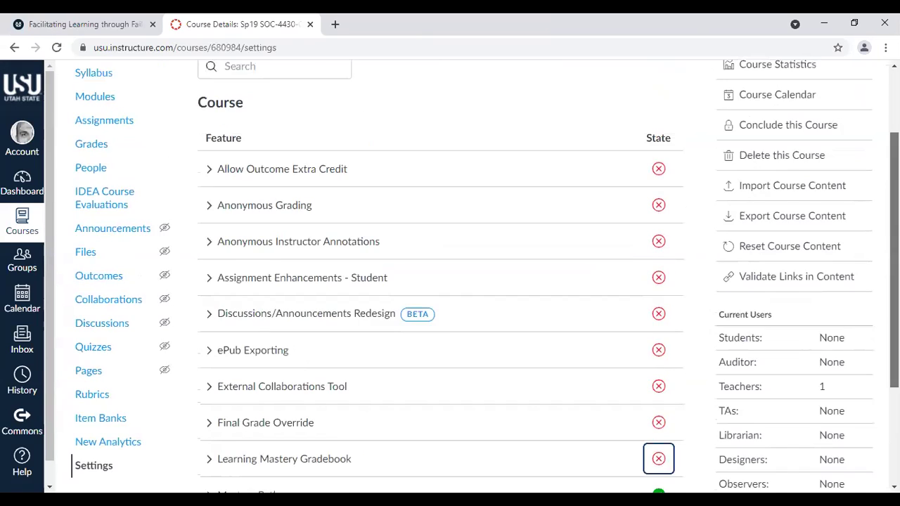
pyautogui.scroll(2, 459, 62)
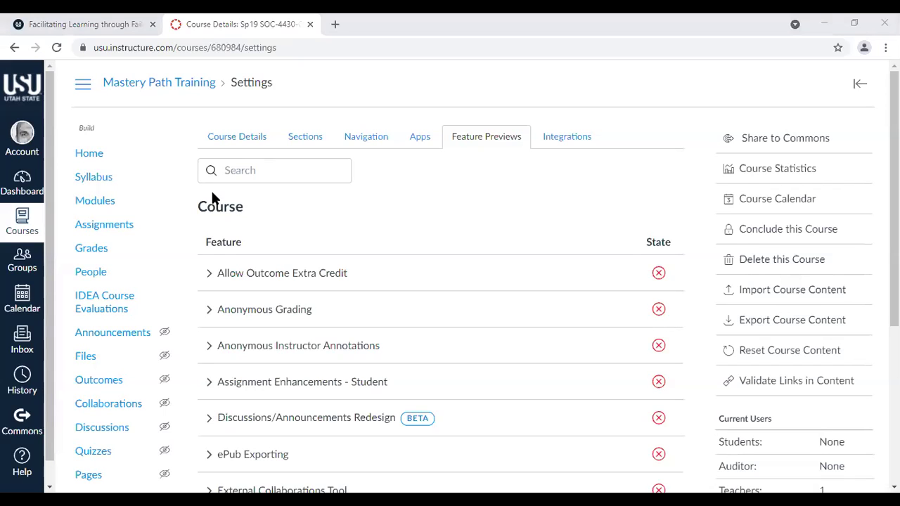
# Browse the Assignments list's Week 6, 7, 10 and 11 Scenarios groups, three Mastery Paths attempts each.
pyautogui.click(88, 166)
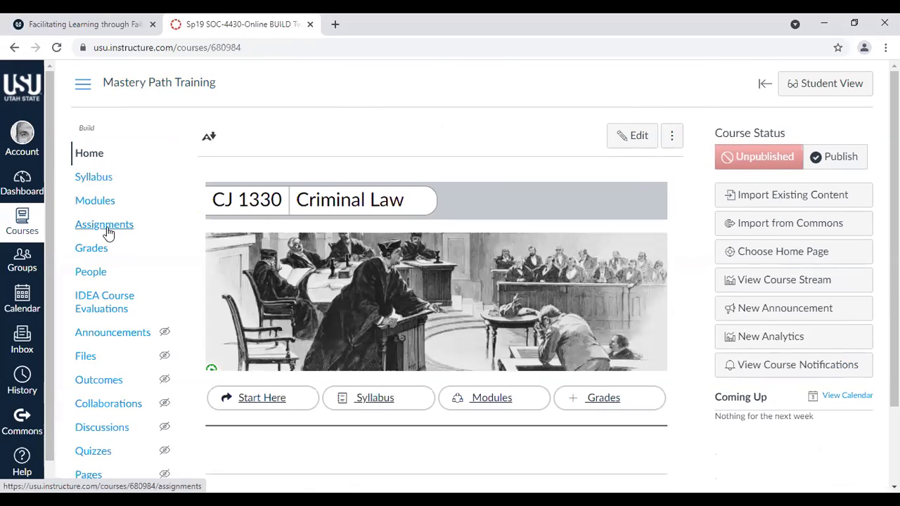
pyautogui.click(107, 232)
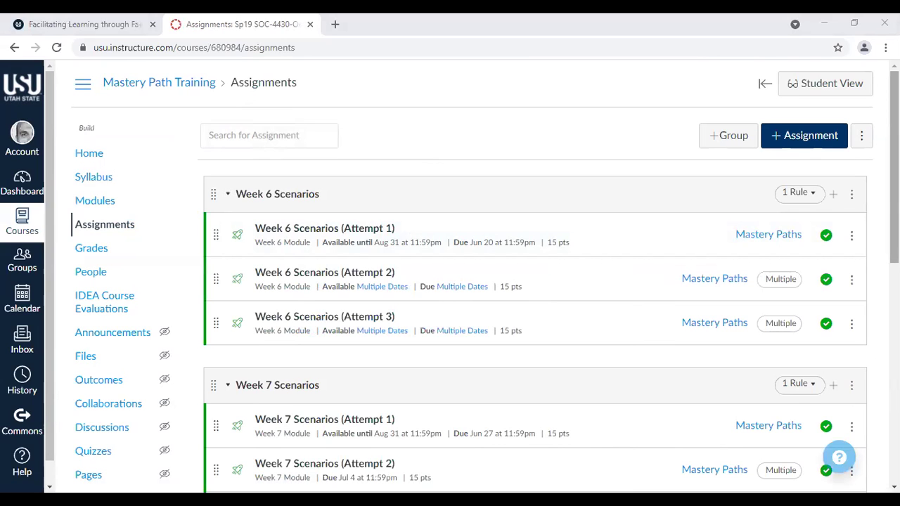
pyautogui.scroll(-5, 471, 281)
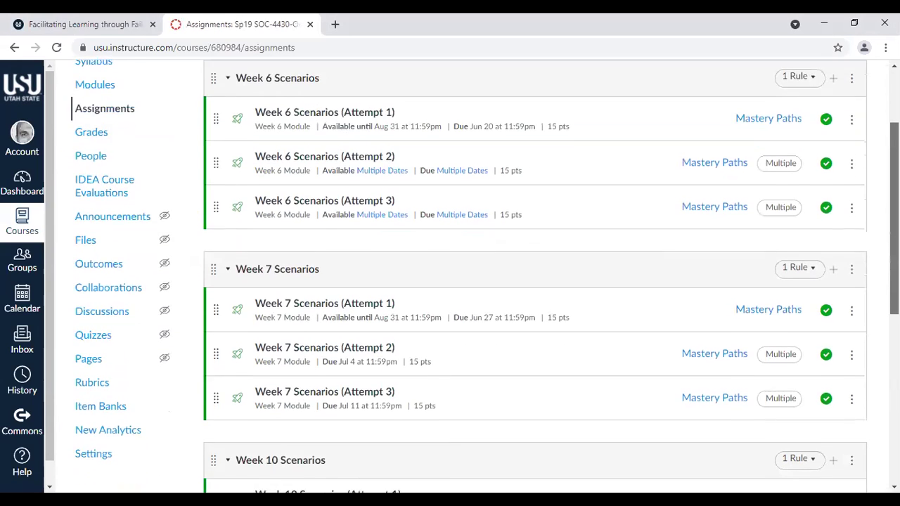
pyautogui.scroll(-1, 471, 275)
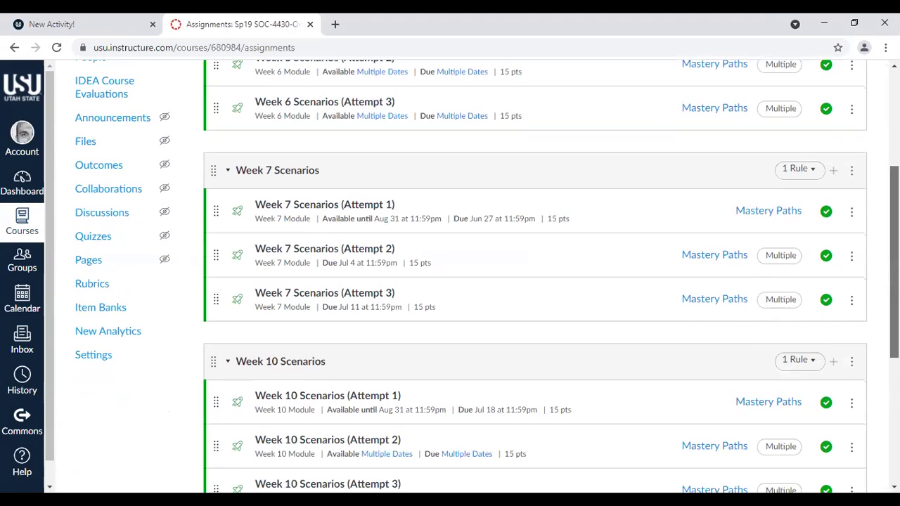
pyautogui.scroll(-1, 471, 281)
pyautogui.scroll(4, 471, 281)
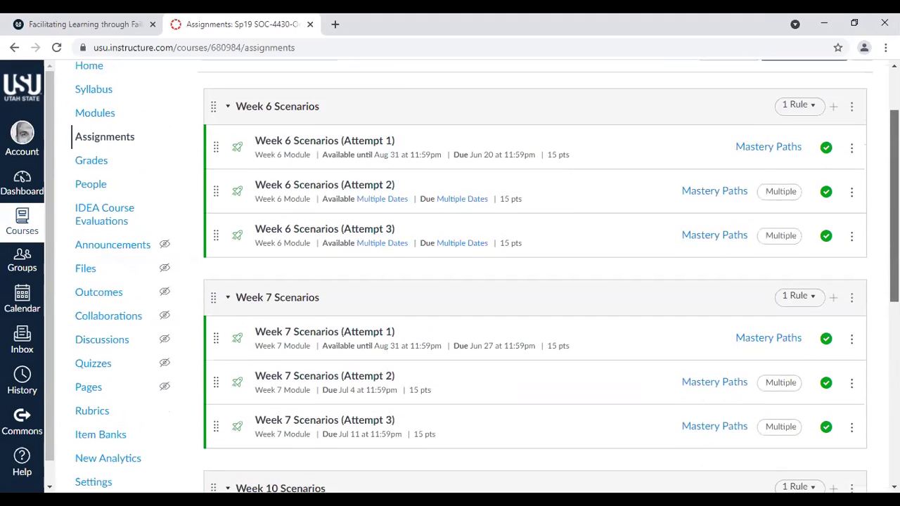
pyautogui.scroll(-6, 471, 281)
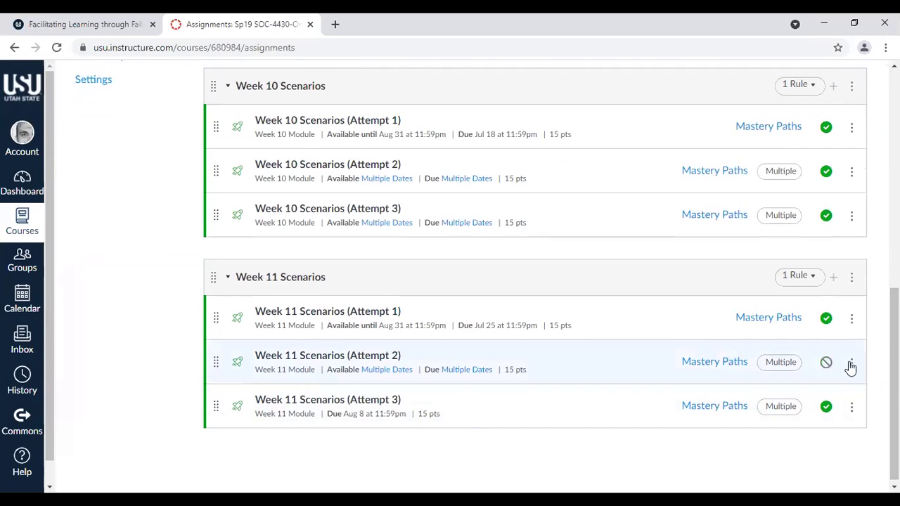
pyautogui.scroll(6, 534, 281)
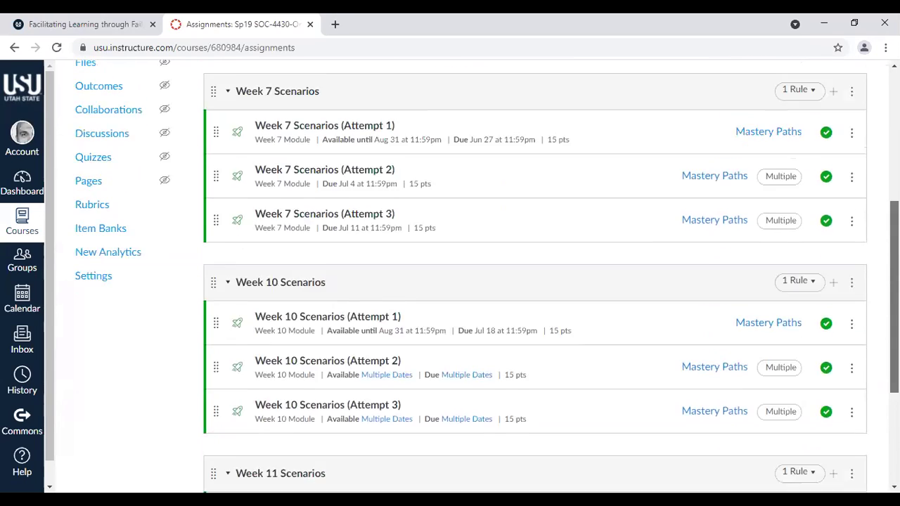
pyautogui.scroll(2, 384, 217)
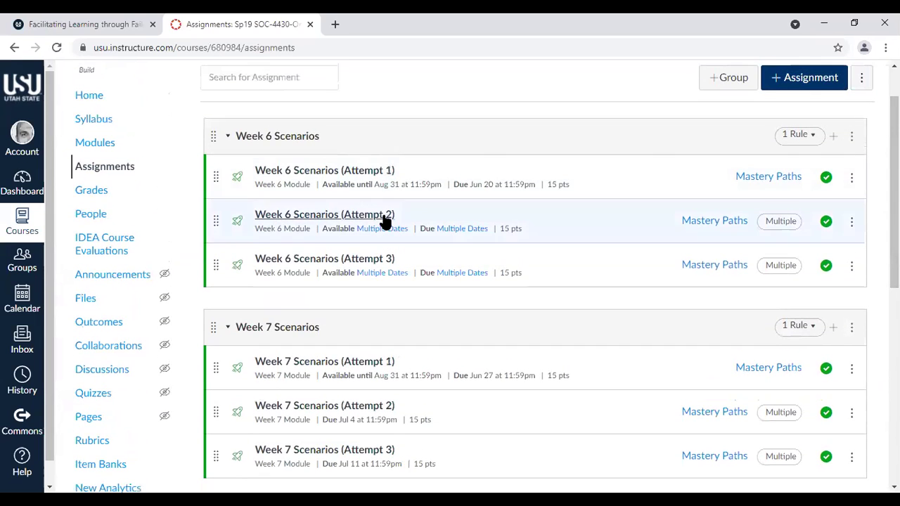
# Edit the Week 6 Scenarios (Attempt 1) quiz and view its Questions and Mastery Paths tabs.
pyautogui.click(313, 175)
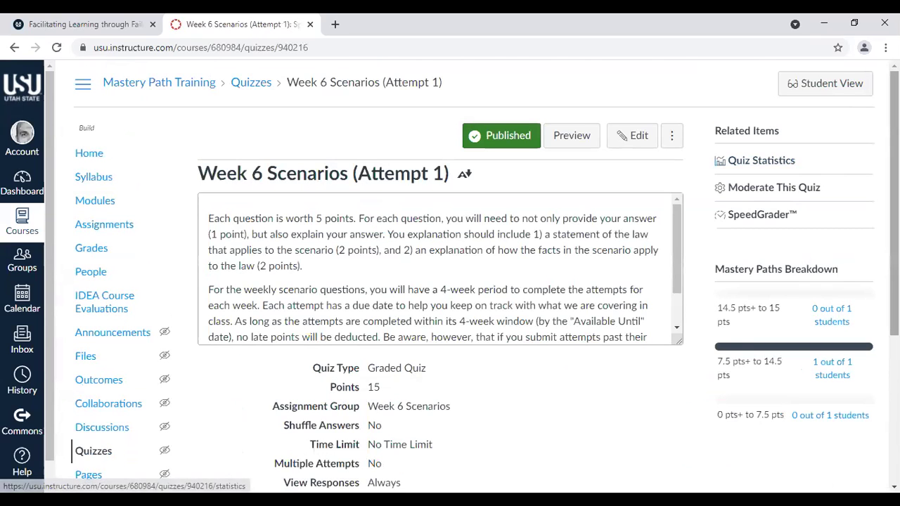
pyautogui.click(637, 140)
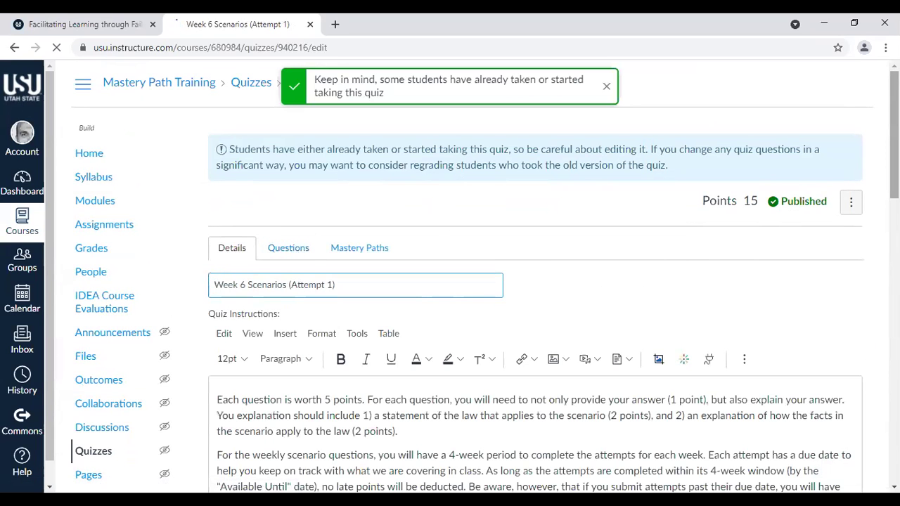
pyautogui.scroll(-1, 471, 281)
pyautogui.scroll(-1, 298, 149)
pyautogui.scroll(1, 298, 149)
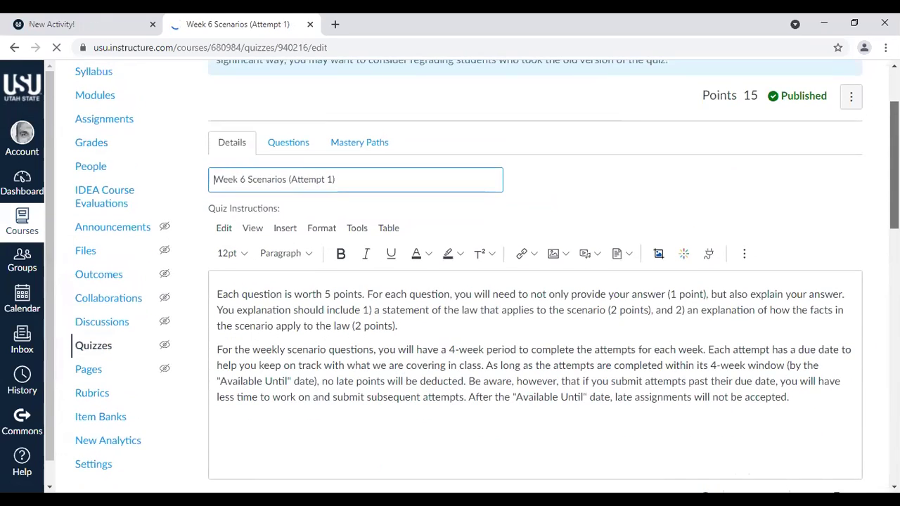
pyautogui.click(298, 149)
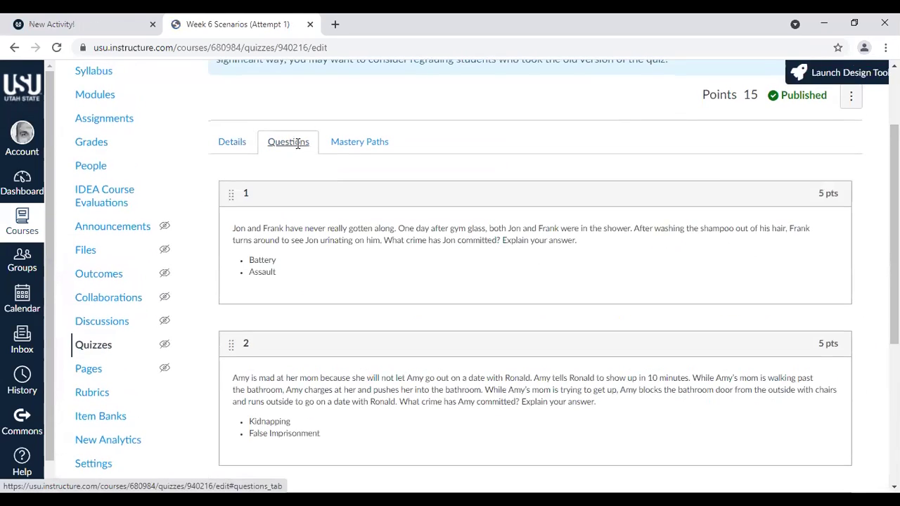
pyautogui.click(350, 143)
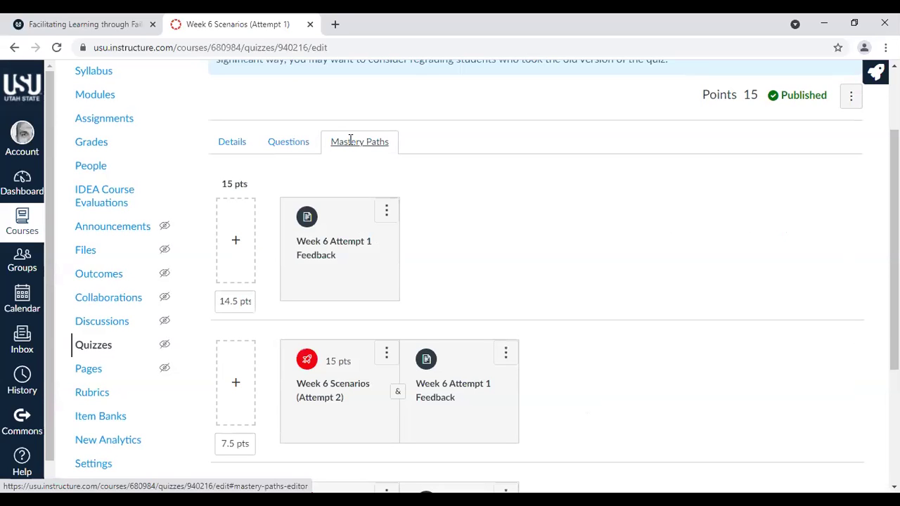
pyautogui.scroll(-2, 894, 246)
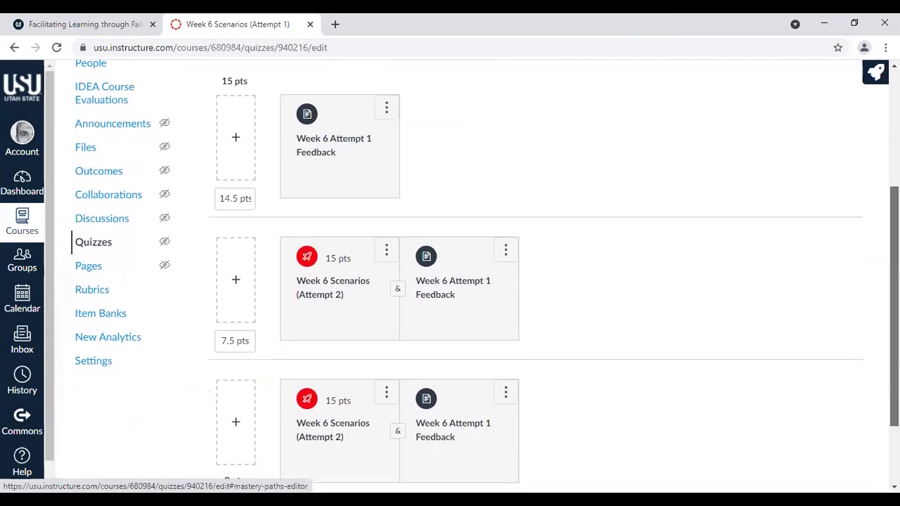
pyautogui.scroll(-1, 894, 281)
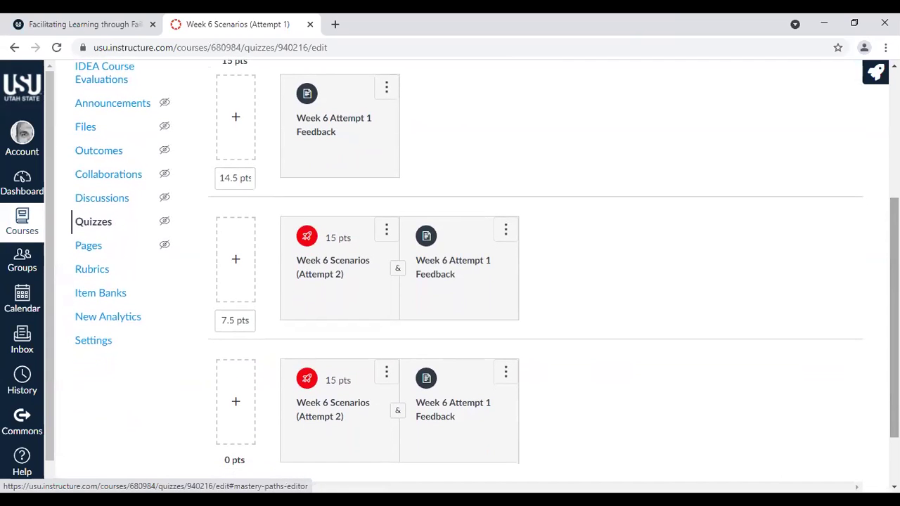
pyautogui.scroll(1, 894, 282)
pyautogui.scroll(-1, 484, 271)
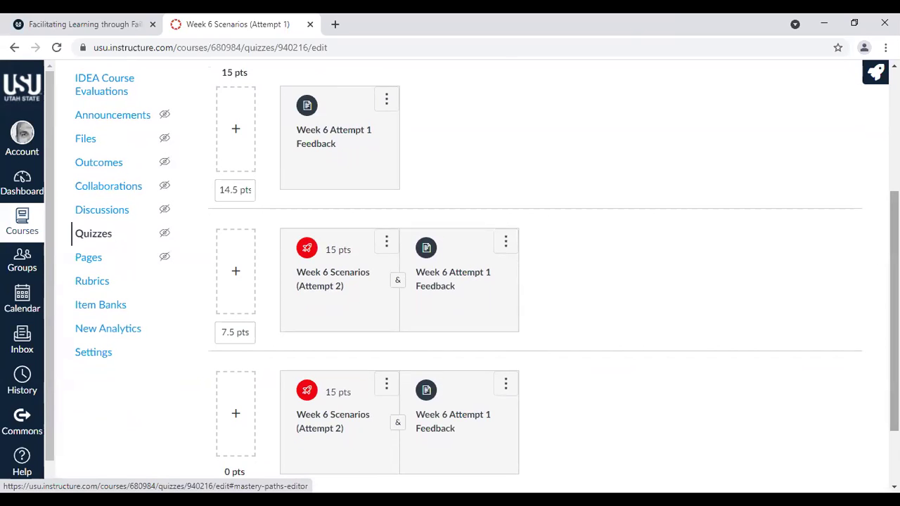
pyautogui.scroll(-3, 846, 248)
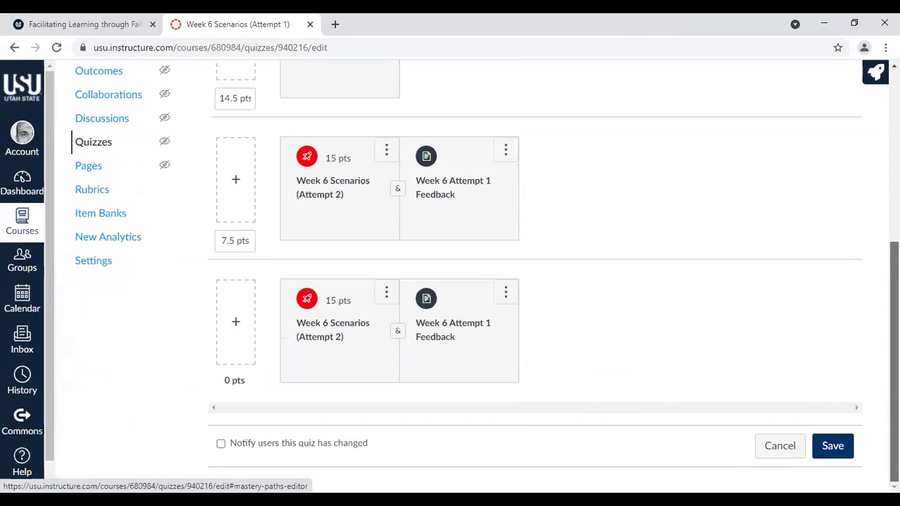
pyautogui.scroll(2, 485, 274)
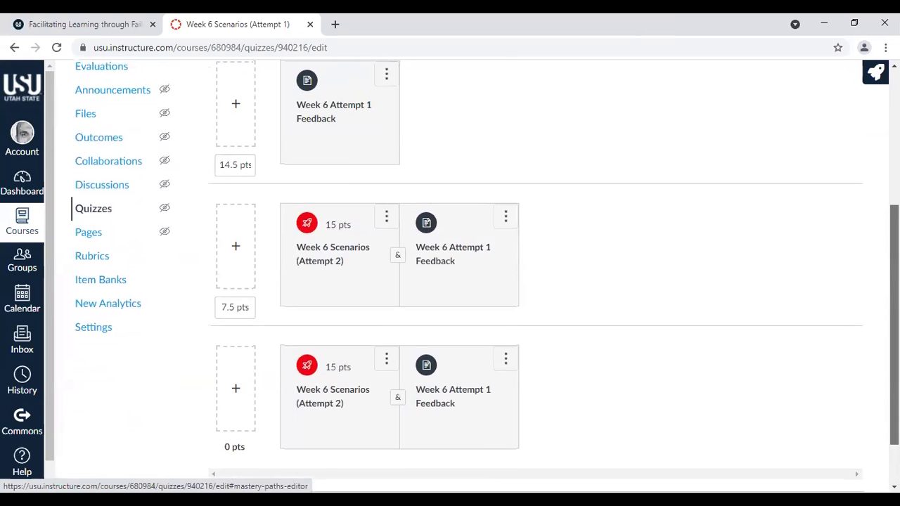
pyautogui.scroll(1, 485, 274)
pyautogui.scroll(1, 534, 274)
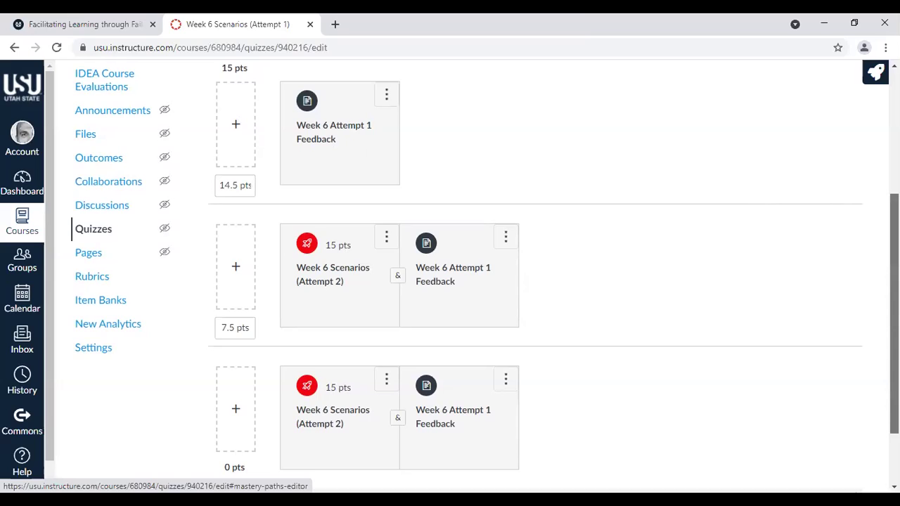
pyautogui.scroll(1, 895, 309)
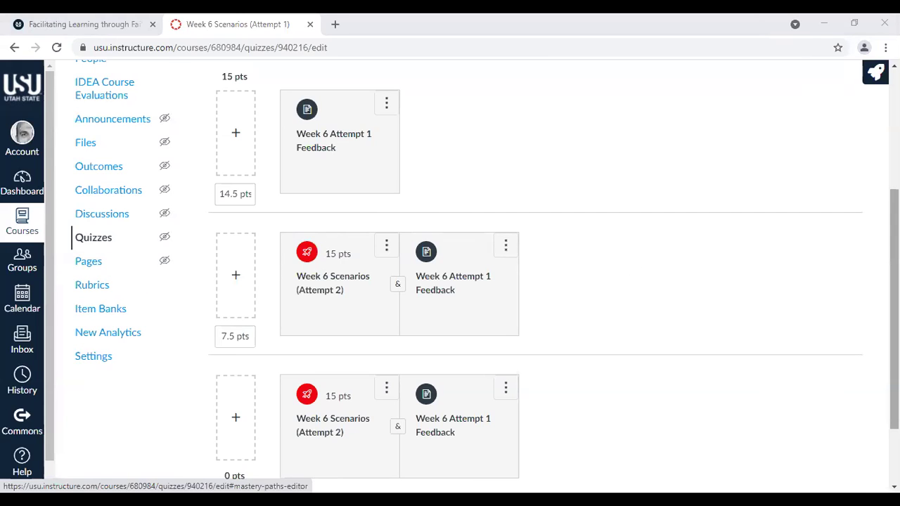
pyautogui.scroll(-1, 464, 281)
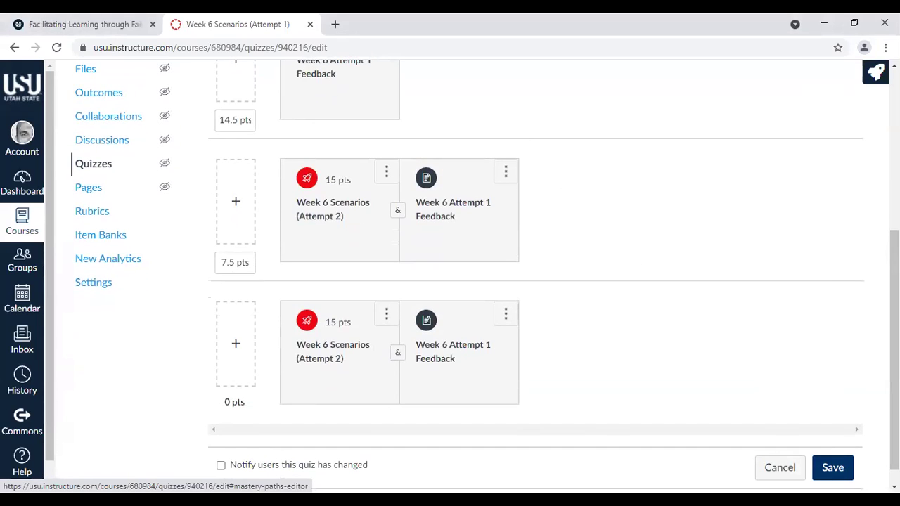
pyautogui.scroll(2, 330, 263)
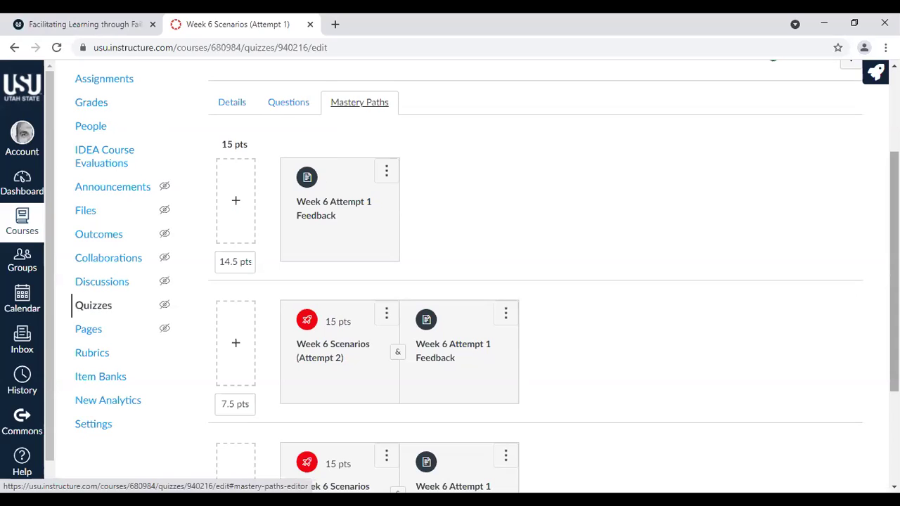
pyautogui.scroll(-1, 534, 281)
pyautogui.scroll(-2, 804, 374)
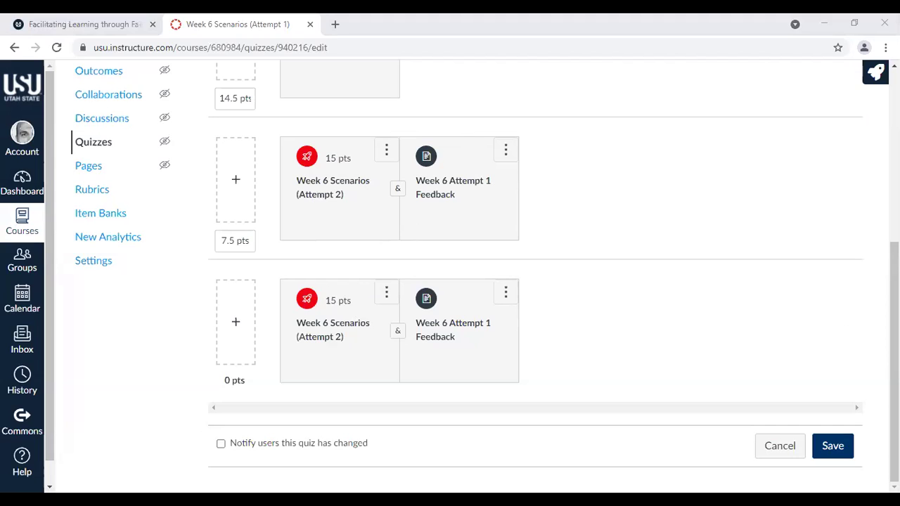
pyautogui.scroll(1, 464, 274)
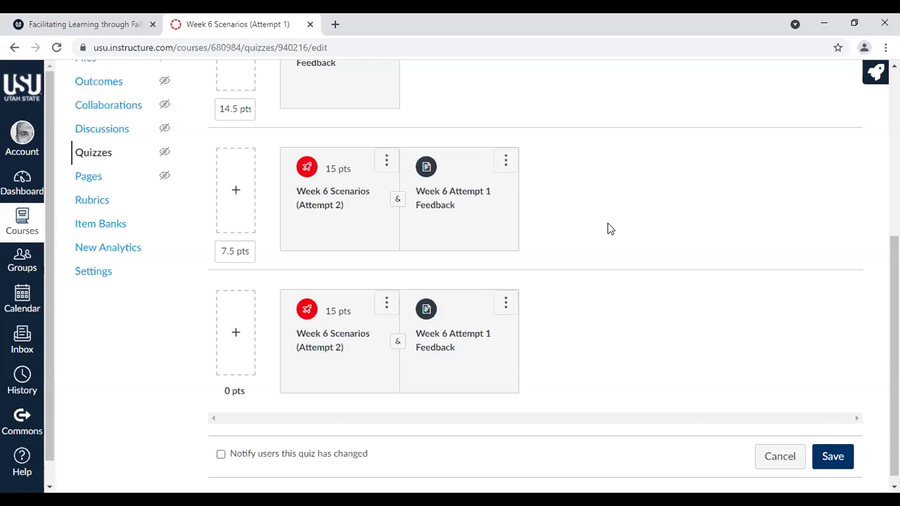
pyautogui.scroll(2, 848, 256)
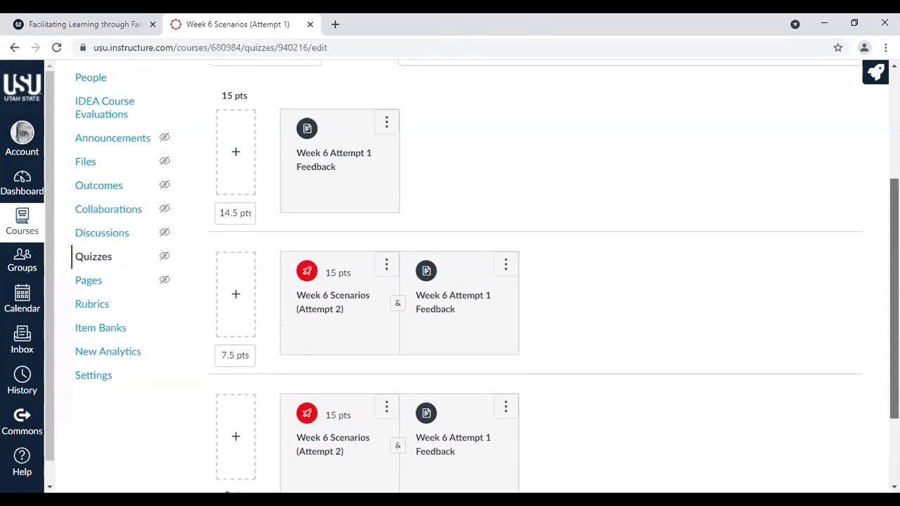
pyautogui.scroll(-1, 485, 277)
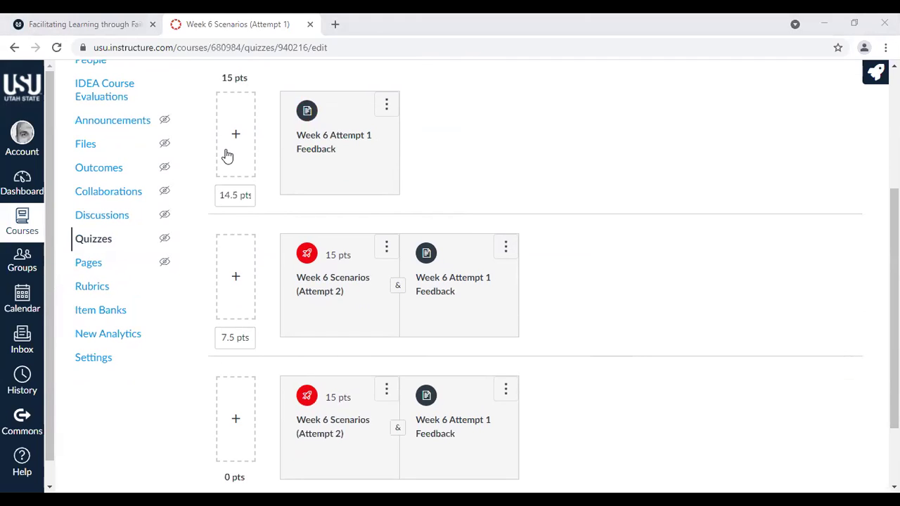
pyautogui.scroll(-3, 859, 352)
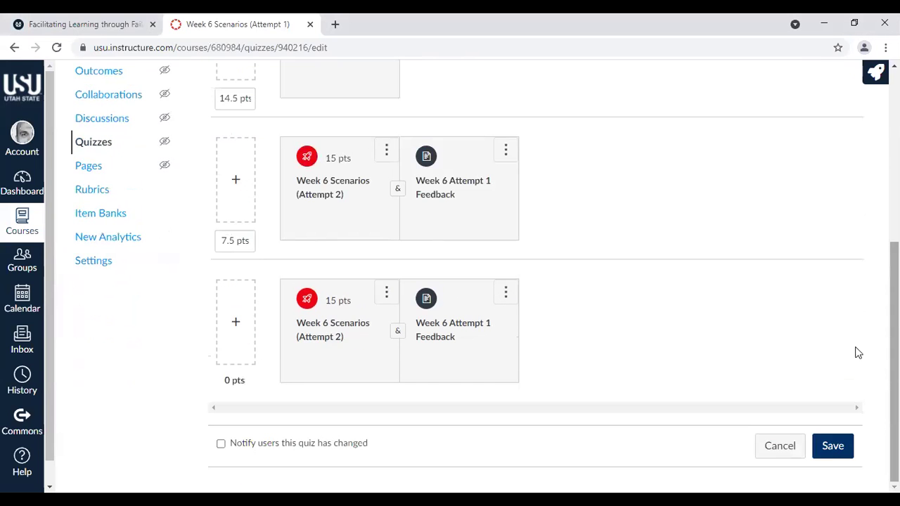
pyautogui.scroll(5, 331, 253)
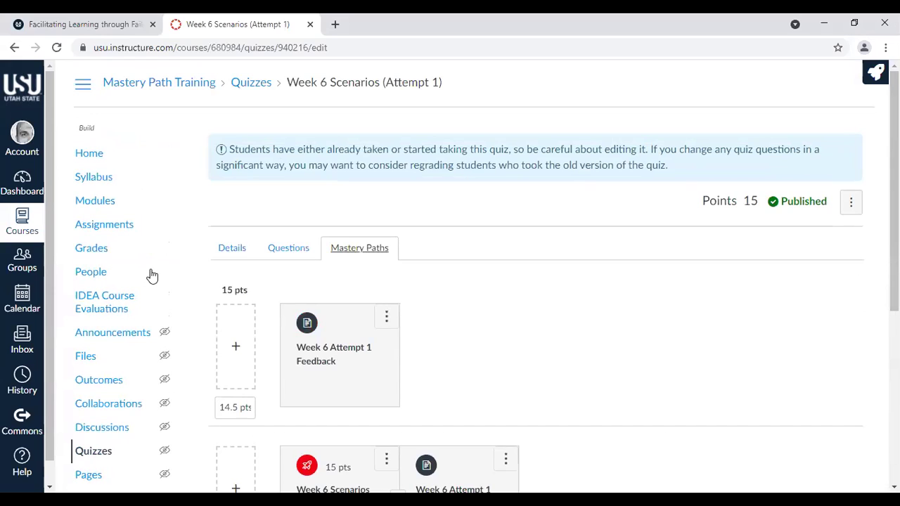
# Review the Week 6 module's Scenarios attempts and feedback pages on Modules, then return Home.
pyautogui.click(100, 209)
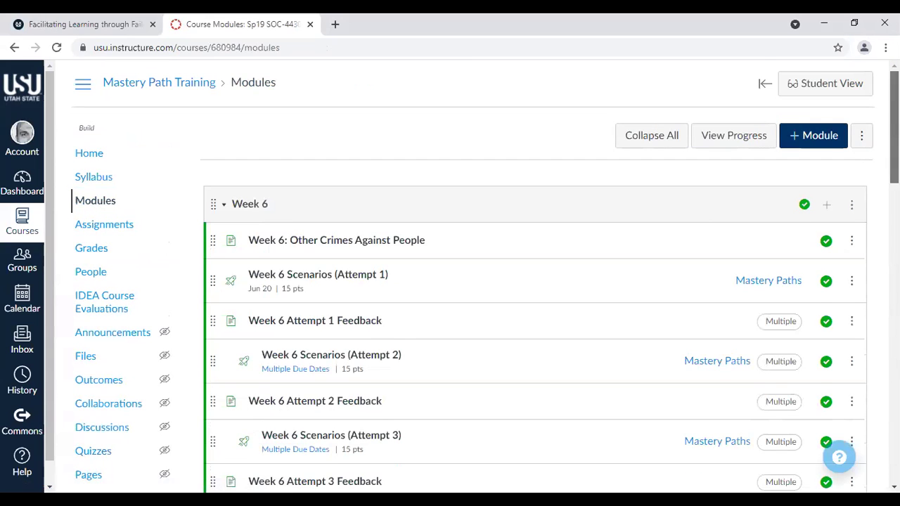
pyautogui.scroll(-2, 535, 281)
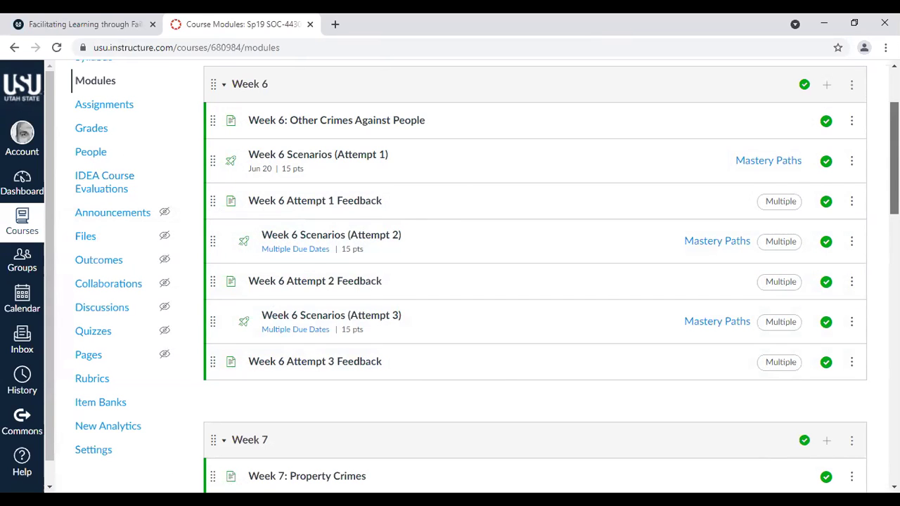
pyautogui.scroll(2, 317, 211)
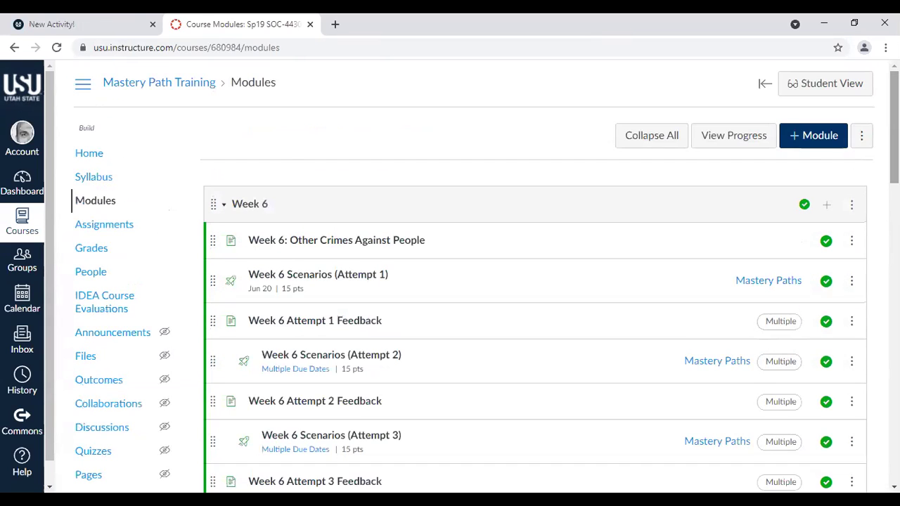
pyautogui.click(95, 157)
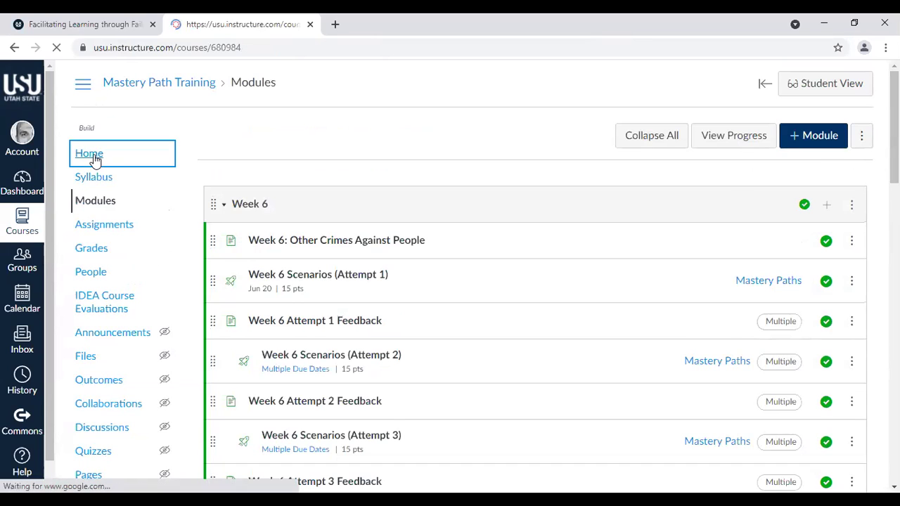
# Enter Student View, browse Modules, and open the Week 10 Scenarios (Attempt 3) quiz.
pyautogui.click(816, 83)
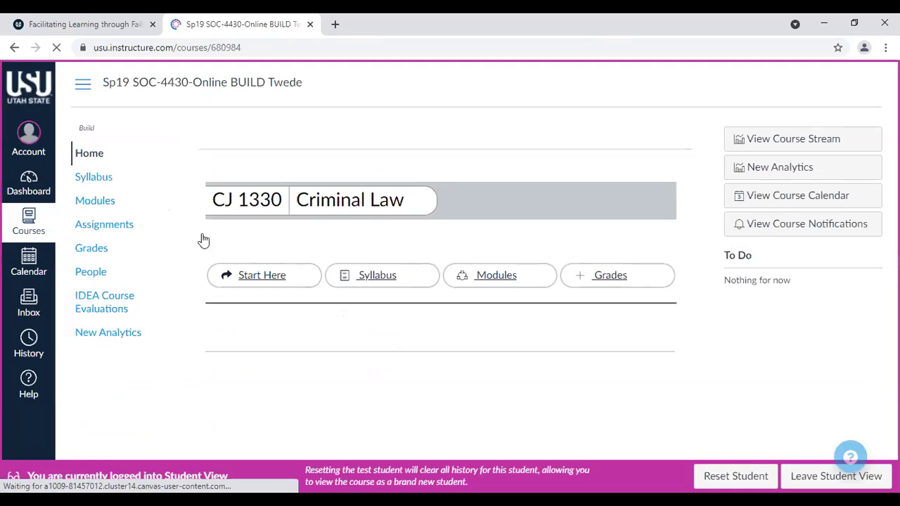
pyautogui.click(98, 204)
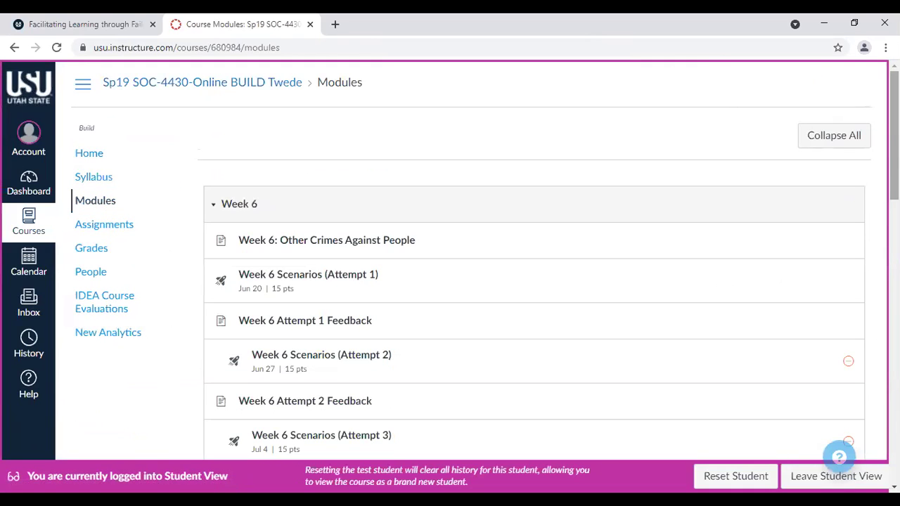
pyautogui.scroll(-2, 534, 267)
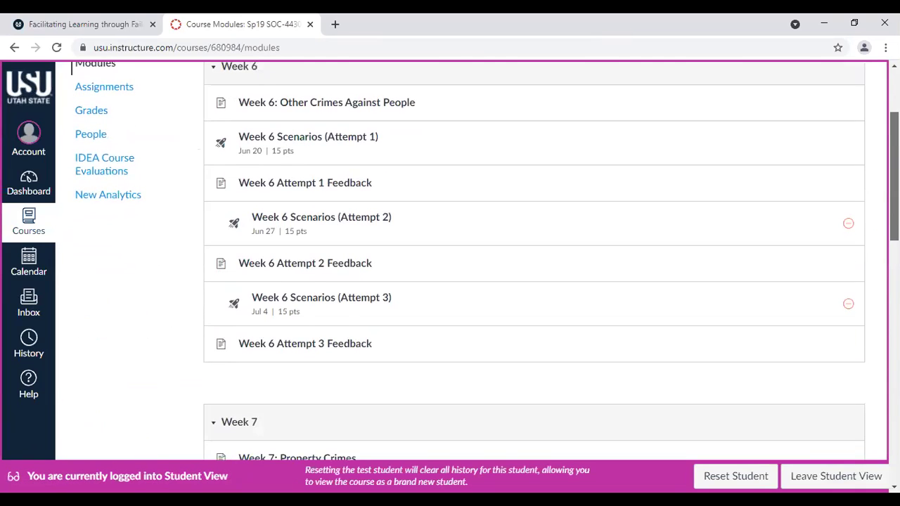
pyautogui.scroll(1, 534, 267)
pyautogui.scroll(-1, 534, 267)
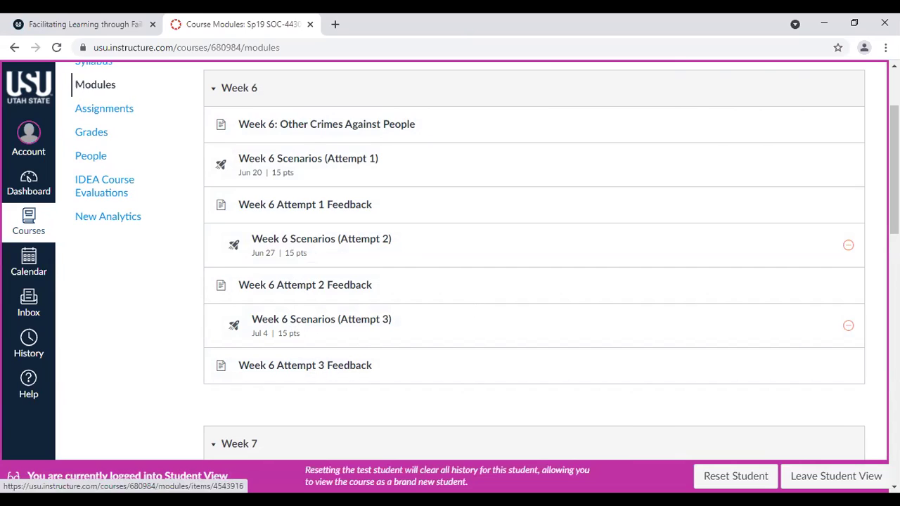
pyautogui.scroll(-4, 424, 260)
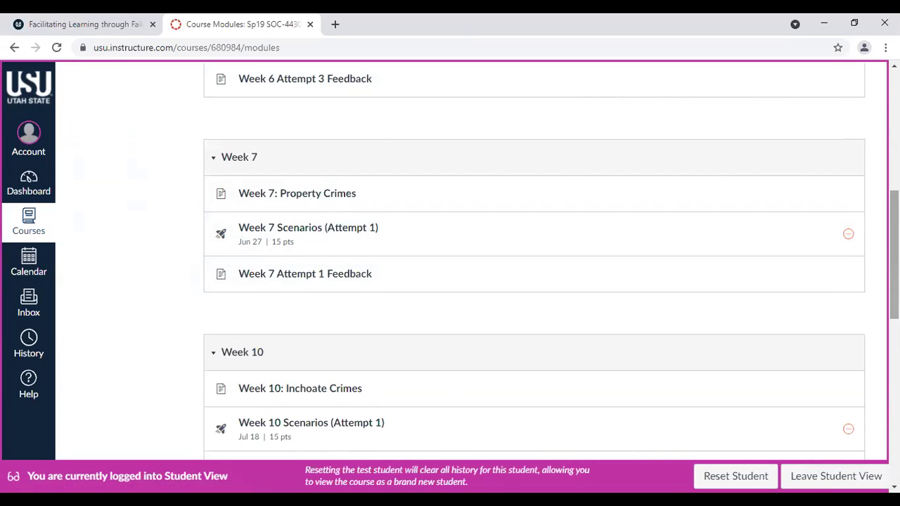
pyautogui.scroll(-2, 876, 270)
pyautogui.scroll(-2, 876, 270)
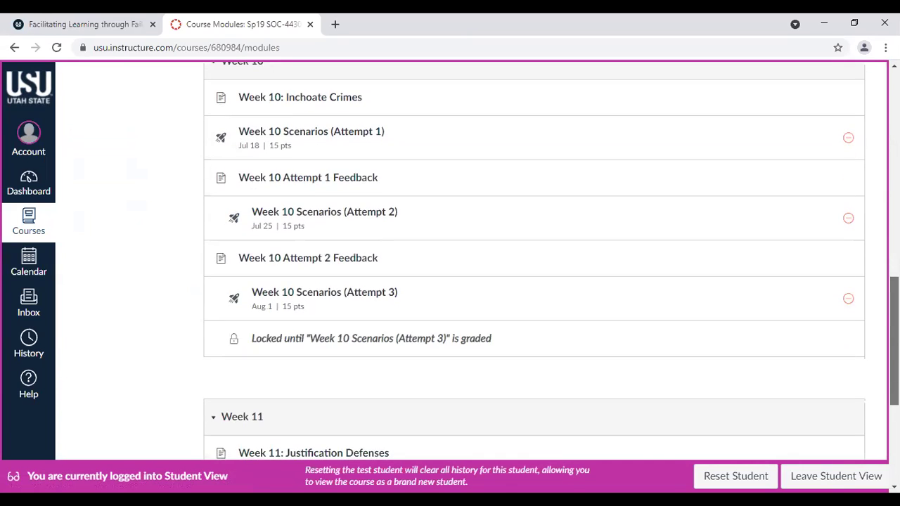
pyautogui.scroll(1, 876, 271)
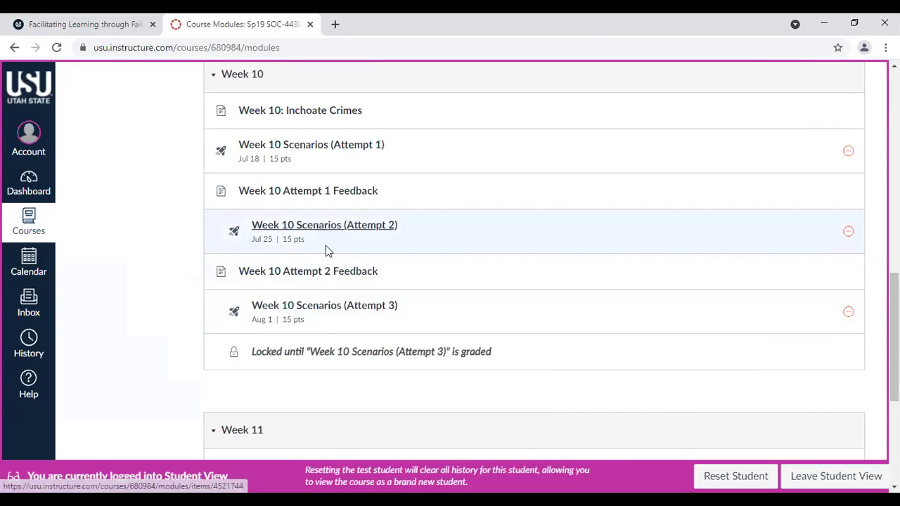
pyautogui.click(327, 314)
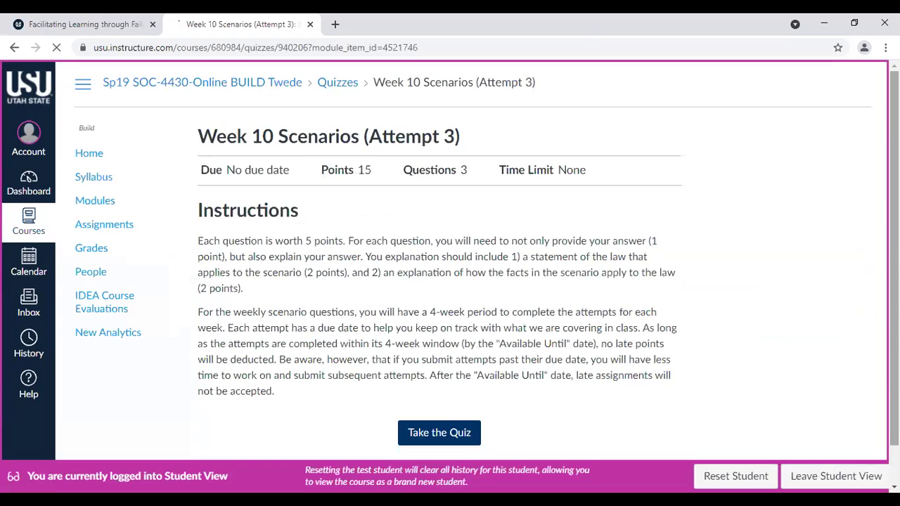
# Leave Student View and return to the Mastery Path Training course home page.
pyautogui.click(810, 480)
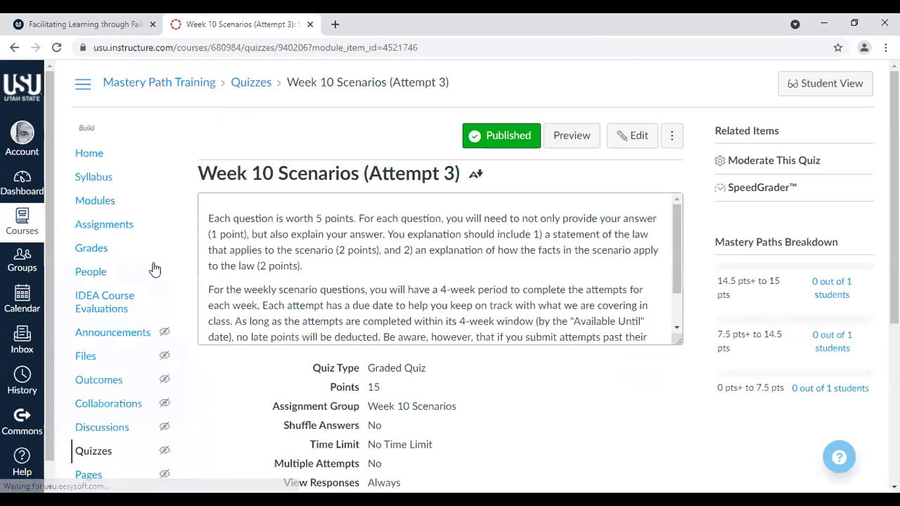
pyautogui.click(96, 154)
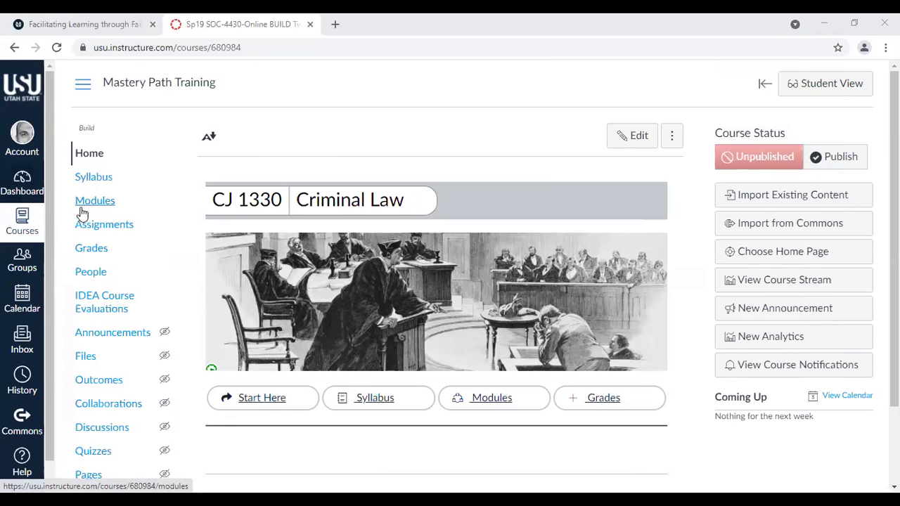
# Open Week 6 Scenarios (Attempt 2) from Assignments and start editing it.
pyautogui.click(95, 225)
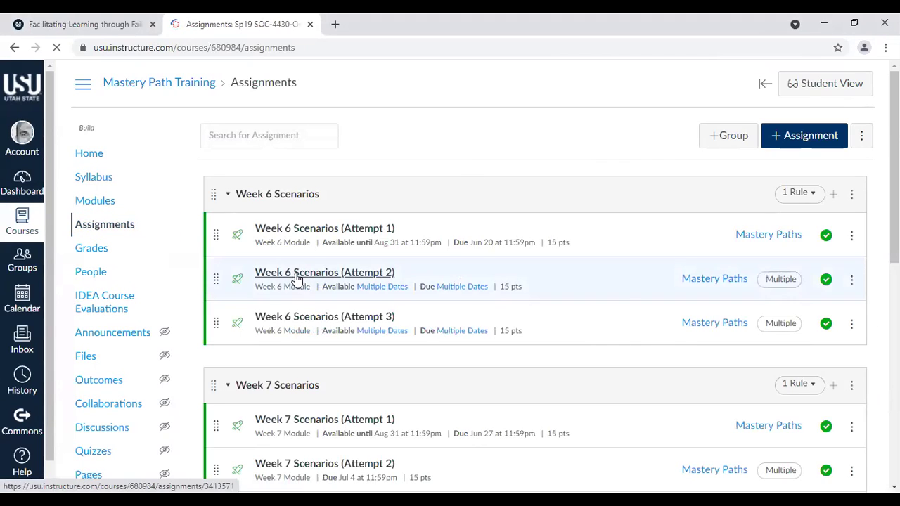
pyautogui.click(298, 273)
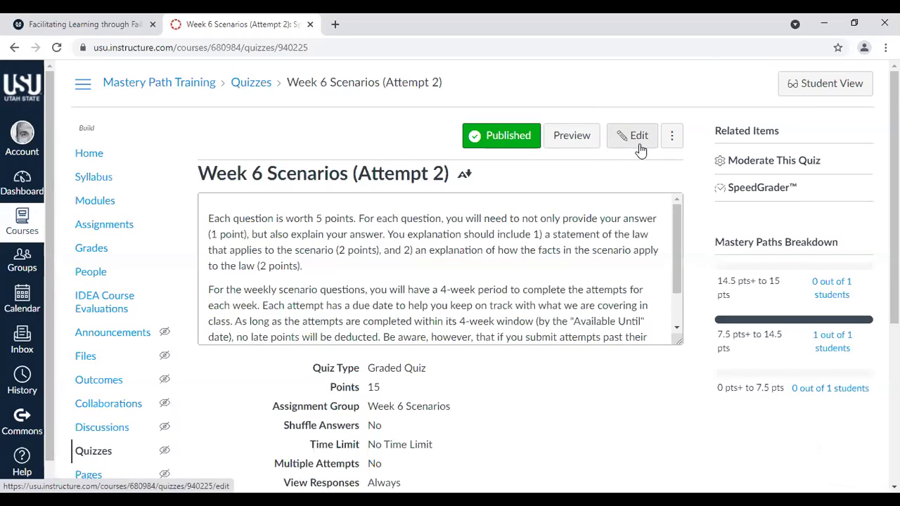
pyautogui.click(640, 150)
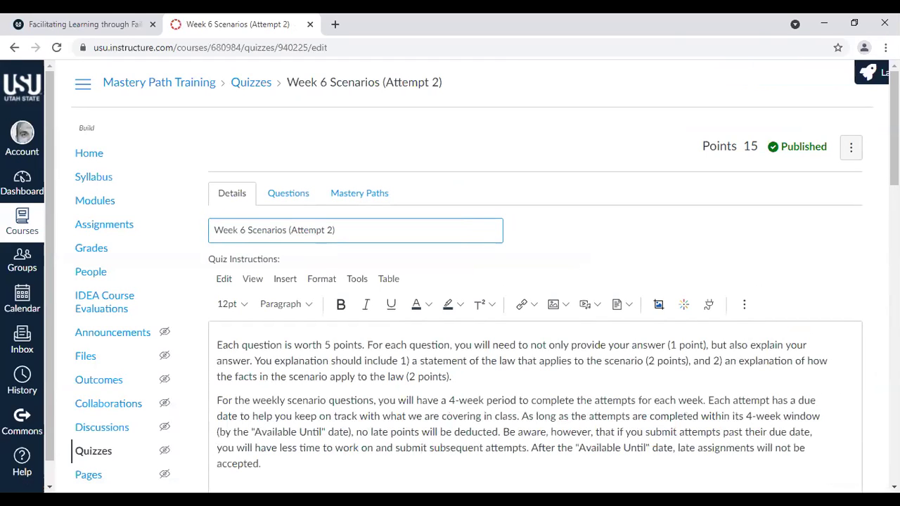
pyautogui.scroll(-1, 351, 131)
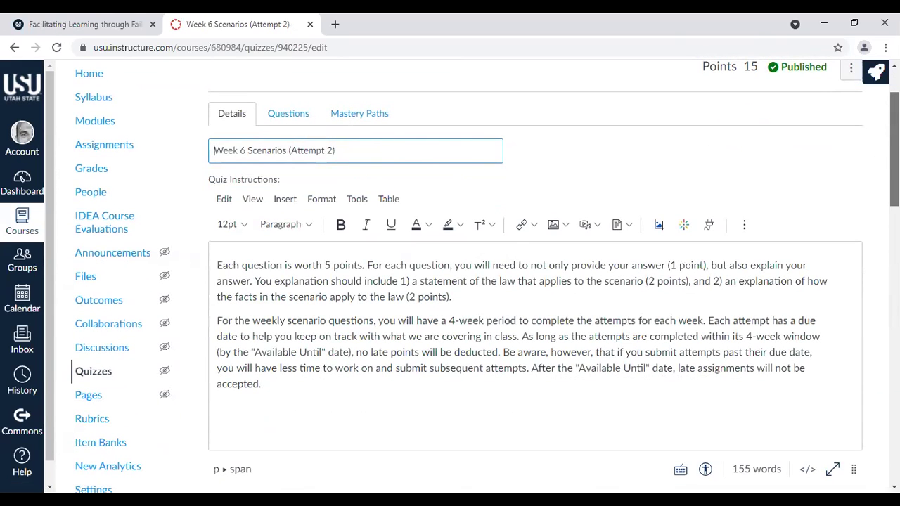
pyautogui.scroll(-10, 893, 162)
pyautogui.scroll(-3, 490, 281)
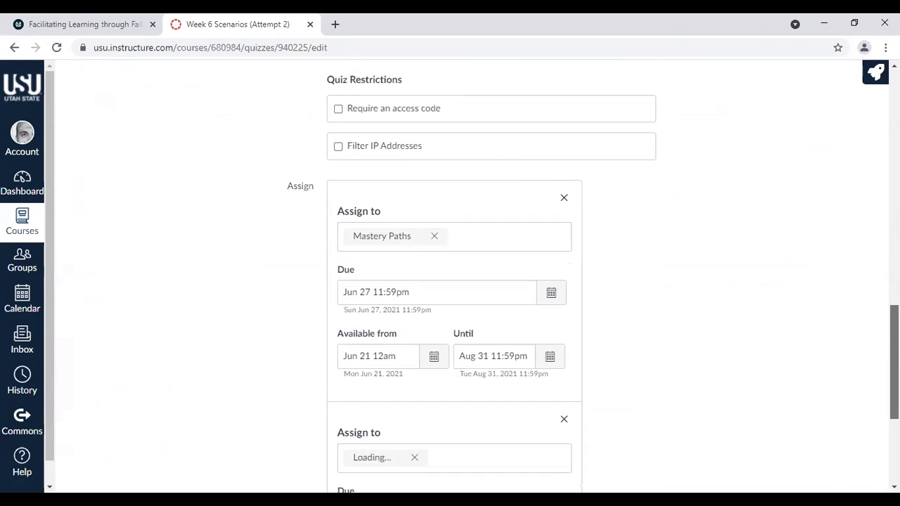
pyautogui.scroll(-1, 592, 280)
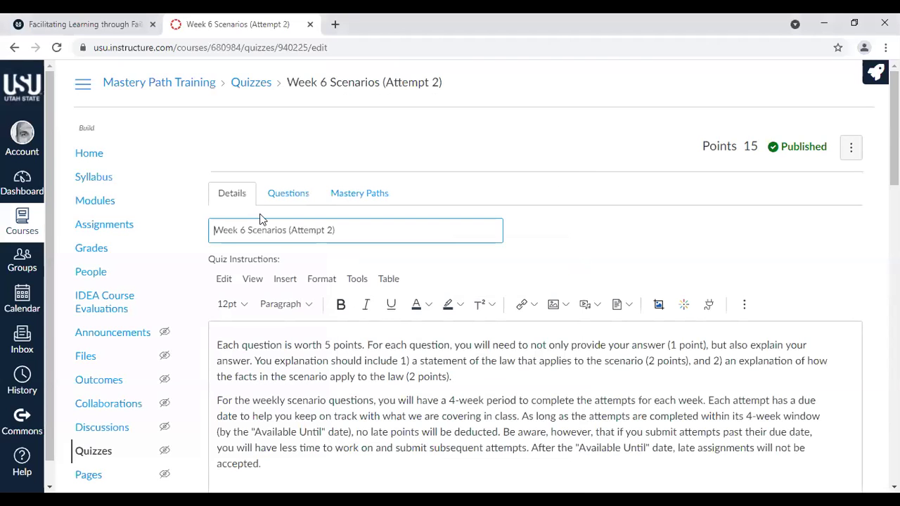
# Preview the Week 6 Scenarios (Attempt 1) quiz, then open the Attempt 2 quiz from Assignments.
pyautogui.click(90, 231)
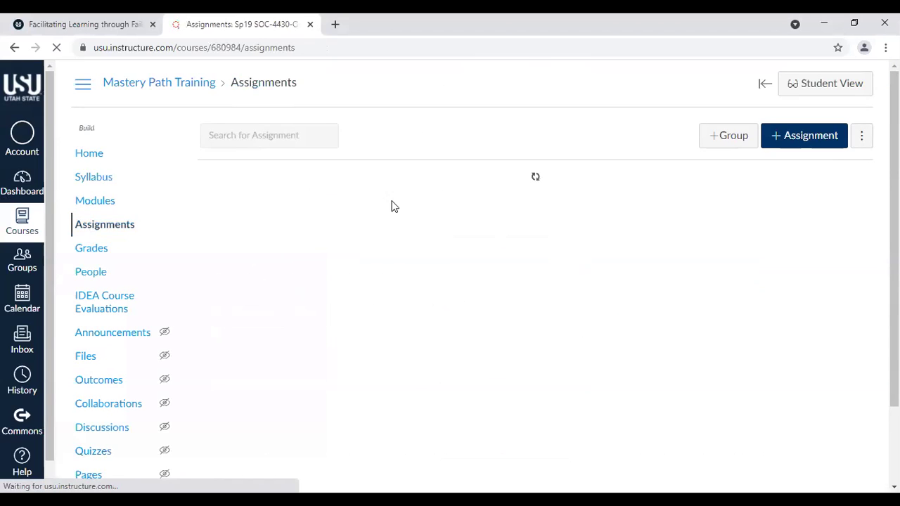
pyautogui.click(317, 229)
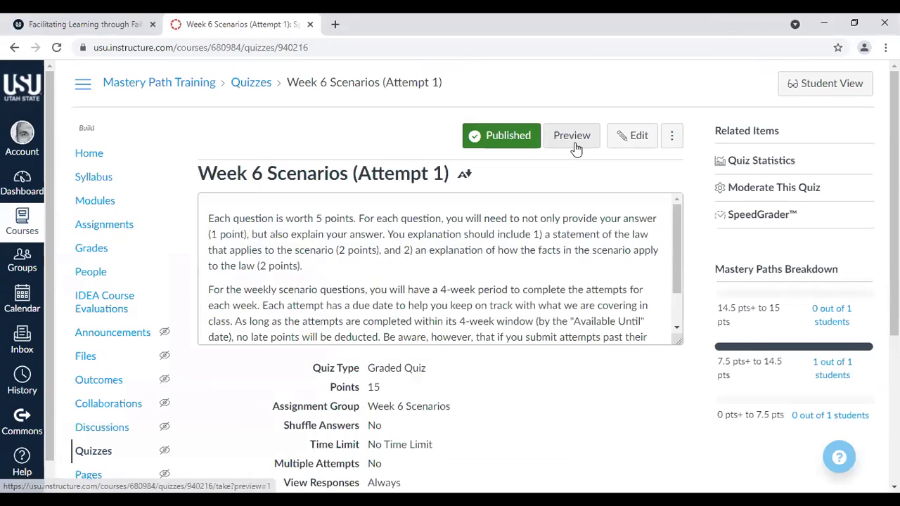
pyautogui.click(566, 137)
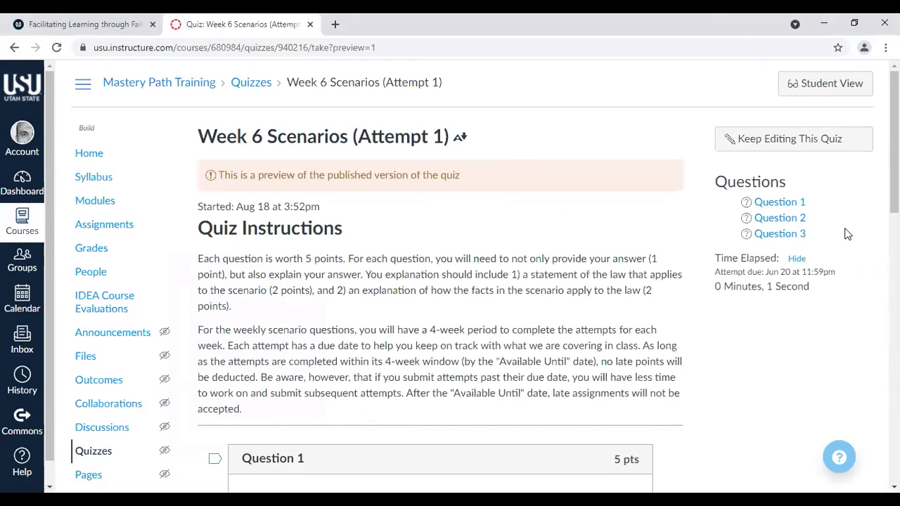
pyautogui.scroll(-3, 847, 234)
pyautogui.scroll(-1, 765, 235)
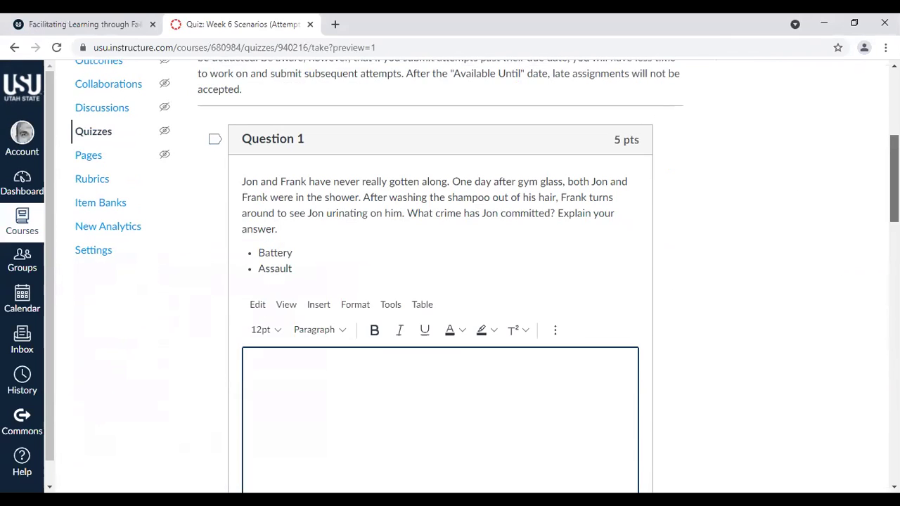
pyautogui.scroll(-2, 450, 281)
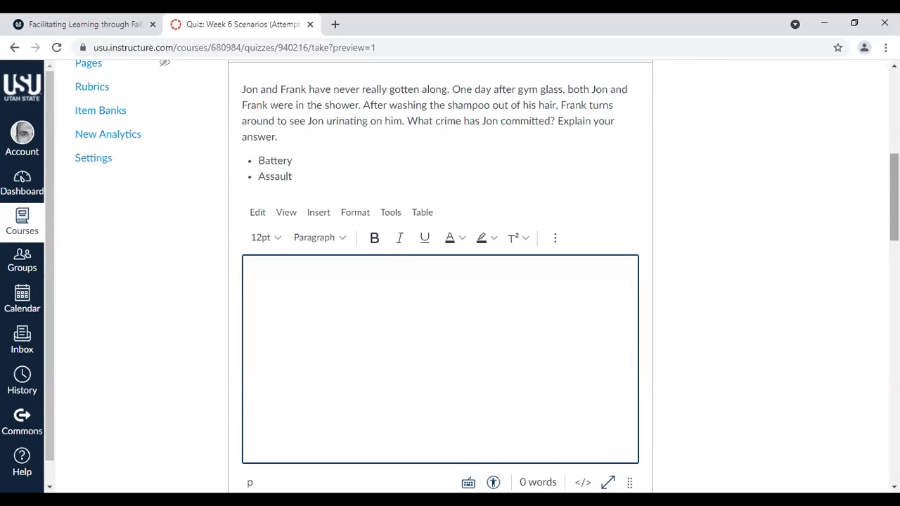
pyautogui.scroll(-6, 440, 281)
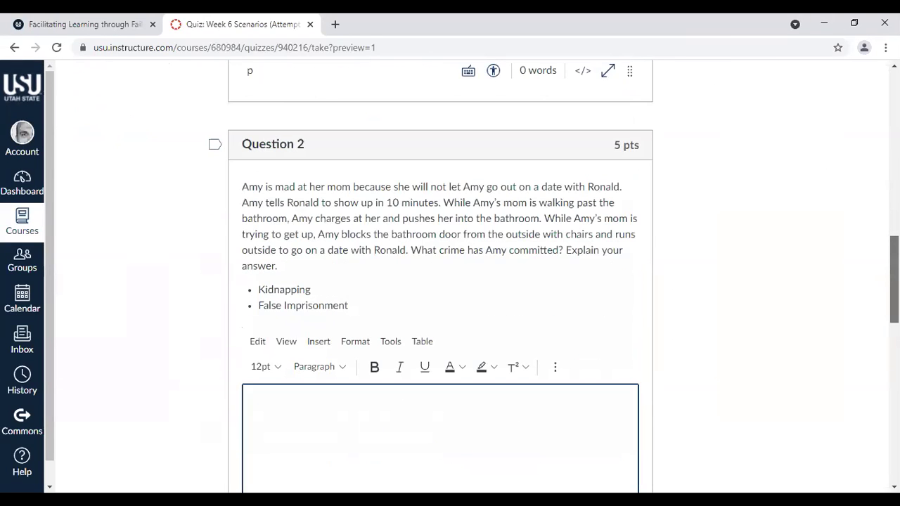
pyautogui.scroll(-1, 440, 281)
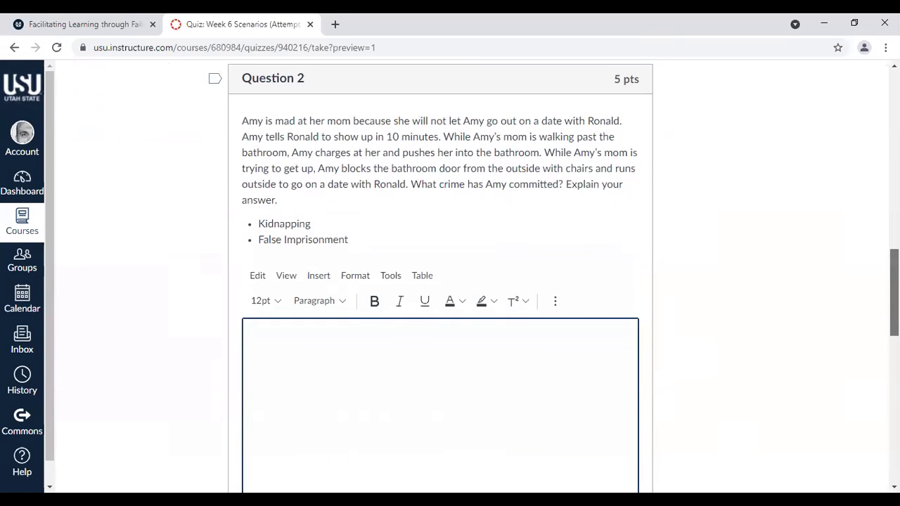
pyautogui.scroll(-7, 440, 281)
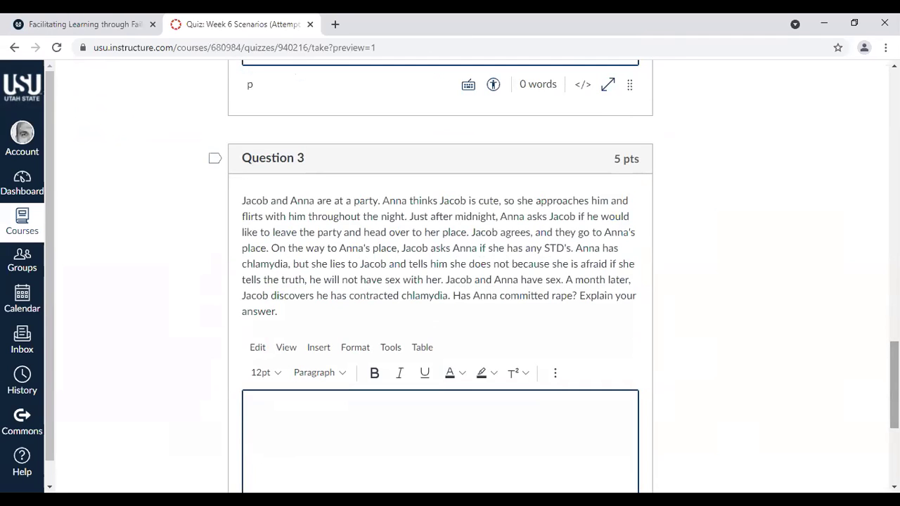
pyautogui.scroll(-4, 450, 281)
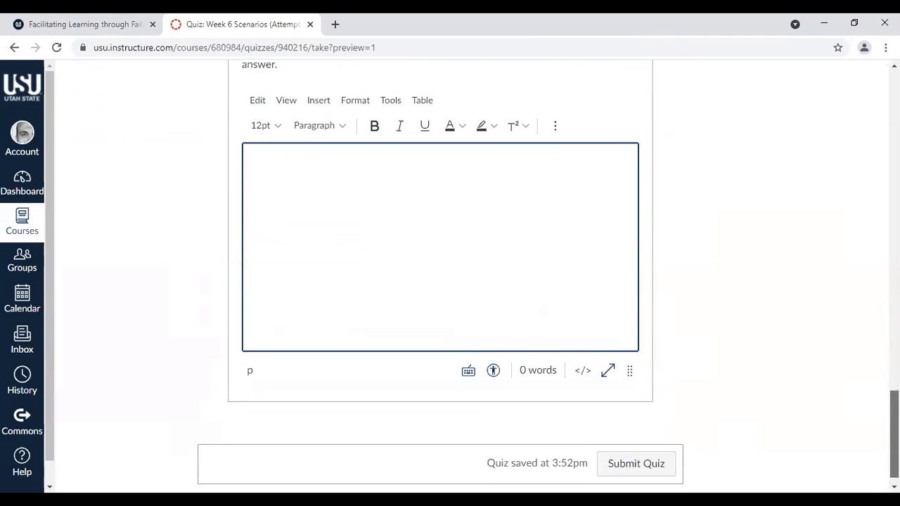
pyautogui.scroll(20, 232, 174)
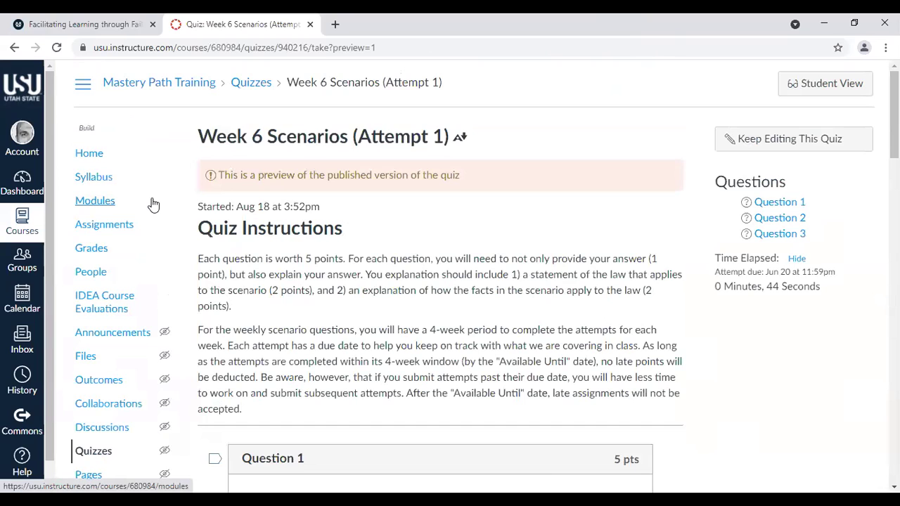
pyautogui.click(94, 227)
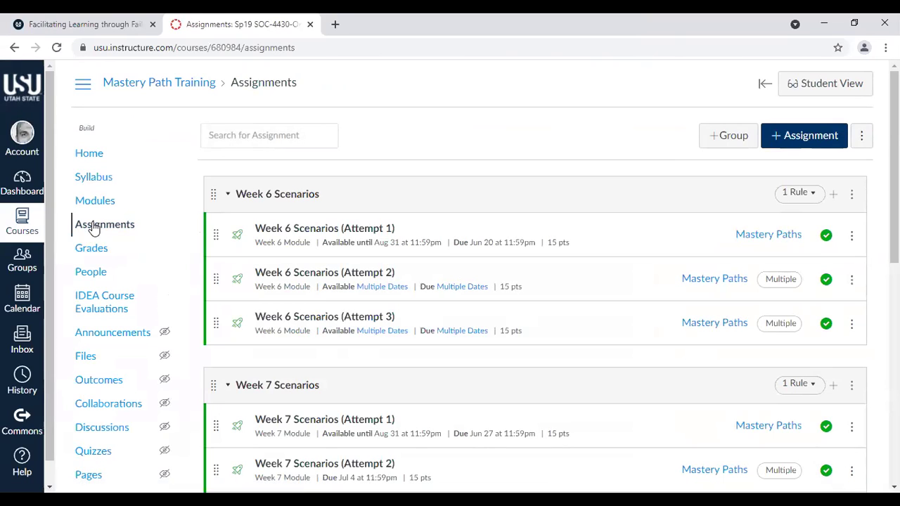
pyautogui.click(318, 275)
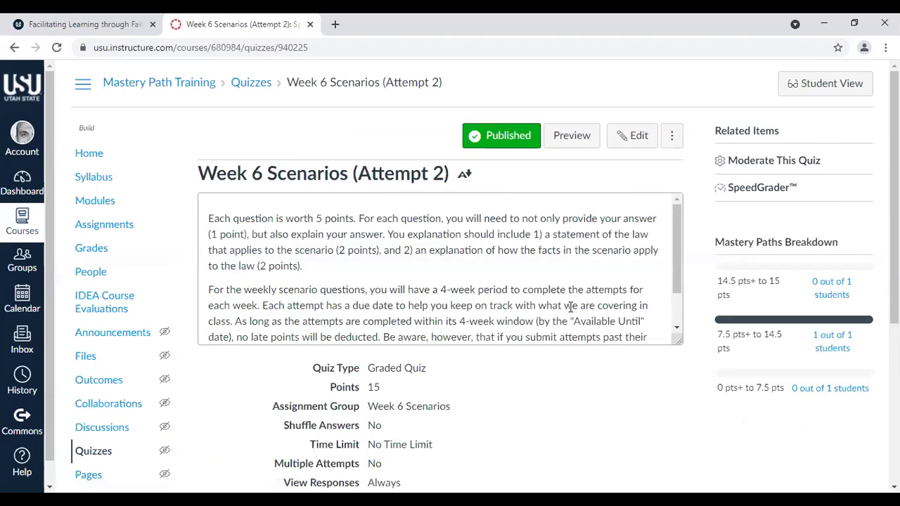
# Review the Attempt 2 Mastery Paths Breakdown and start a preview of the quiz.
pyautogui.click(580, 135)
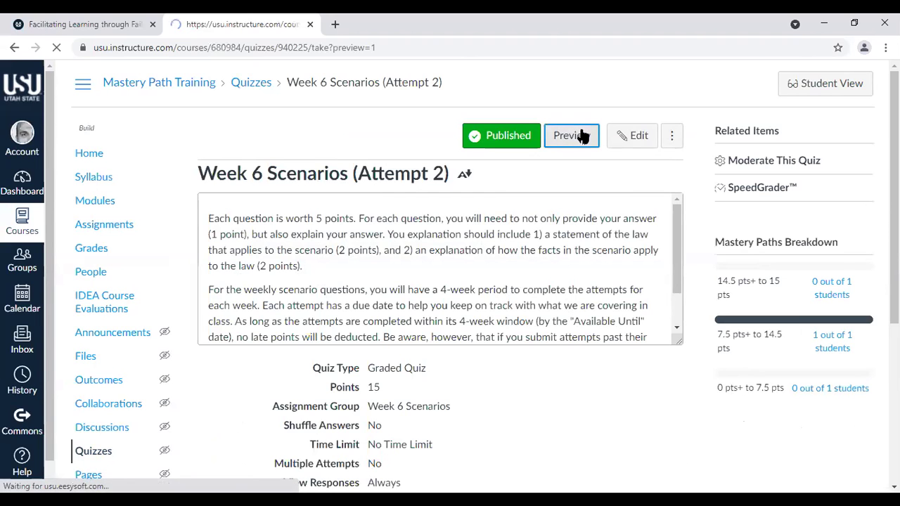
# Scroll the Week 6 Scenarios (Attempt 2) preview to Question 2's kidnapping versus false imprisonment scenario.
pyautogui.moveTo(894, 144); pyautogui.dragTo(894, 250)
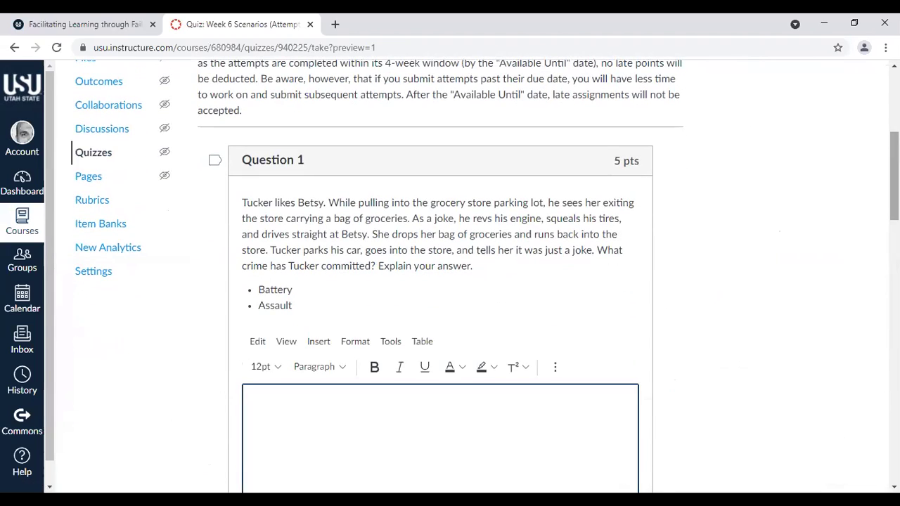
pyautogui.scroll(-1, 450, 282)
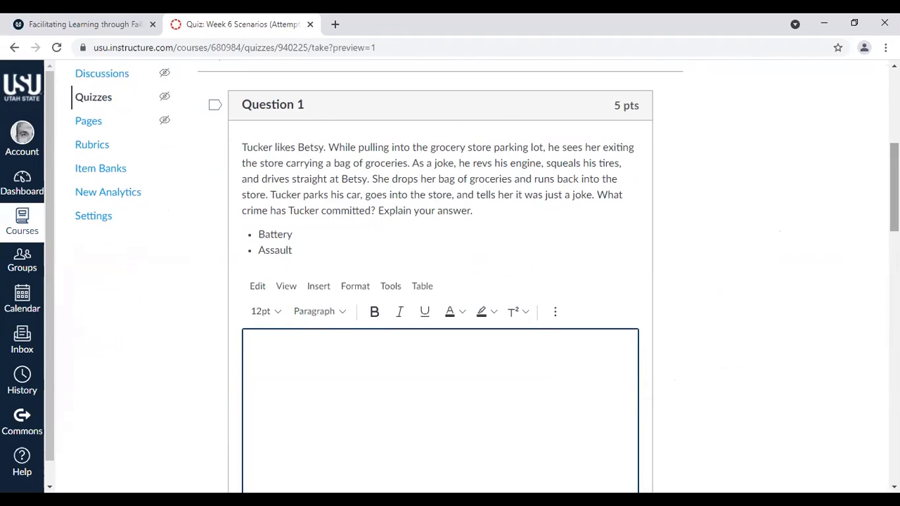
pyautogui.scroll(-7, 450, 281)
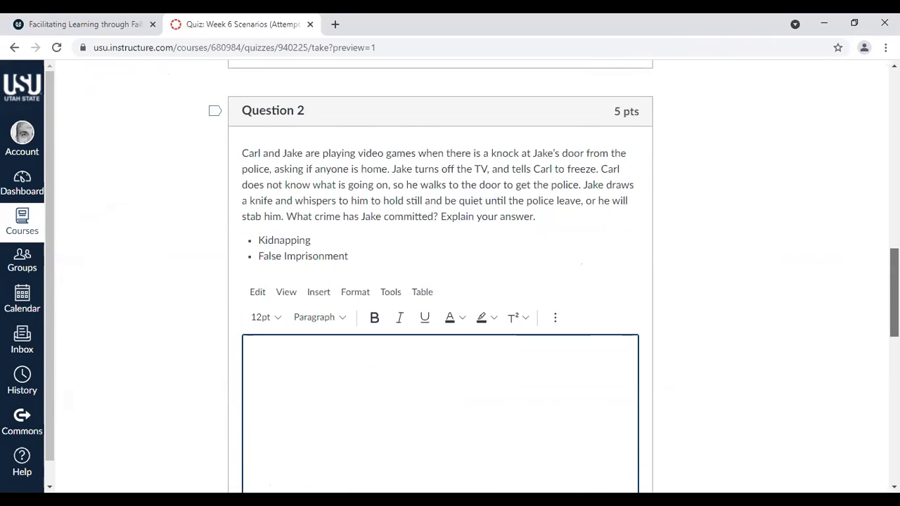
pyautogui.scroll(-6, 450, 281)
# Scroll on to Question 3, the 5-point consensual-sex-with-a-minor rape scenario.
pyautogui.scroll(-1, 450, 281)
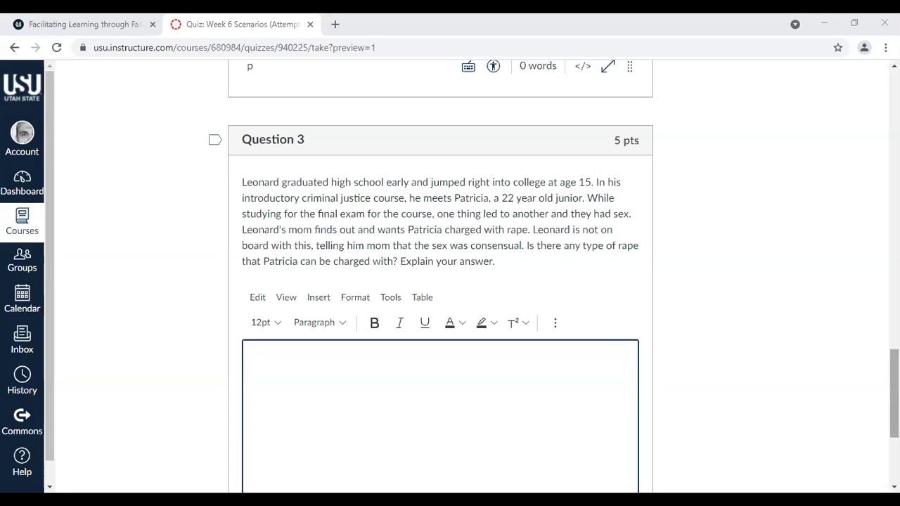
pyautogui.scroll(15, 440, 281)
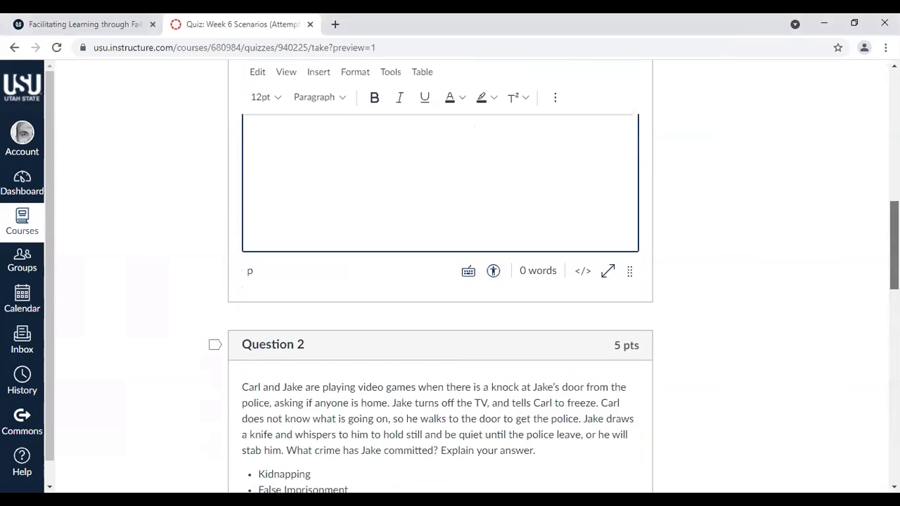
pyautogui.scroll(1, 440, 281)
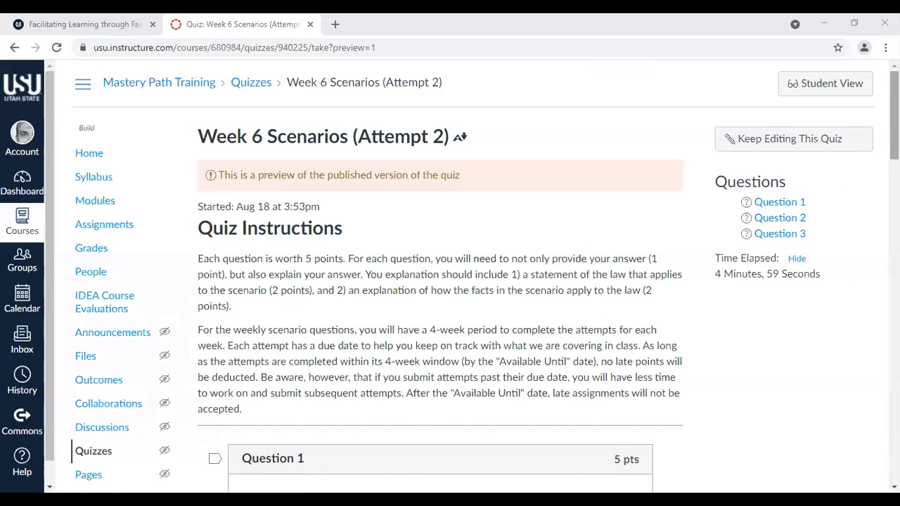
pyautogui.scroll(-2, 422, 281)
pyautogui.scroll(2, 422, 281)
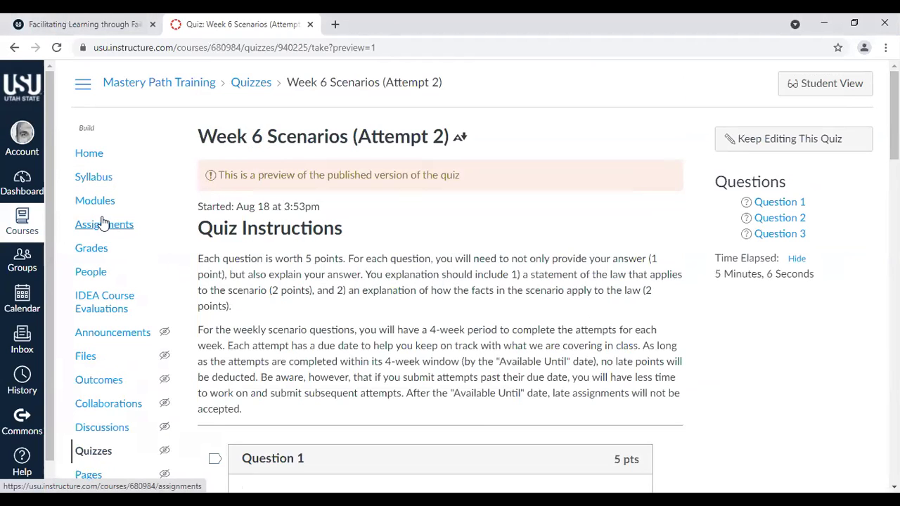
# Review the test student's Week 6 Scenarios scores of 9, 12 and 14 in the Gradebook.
pyautogui.click(90, 257)
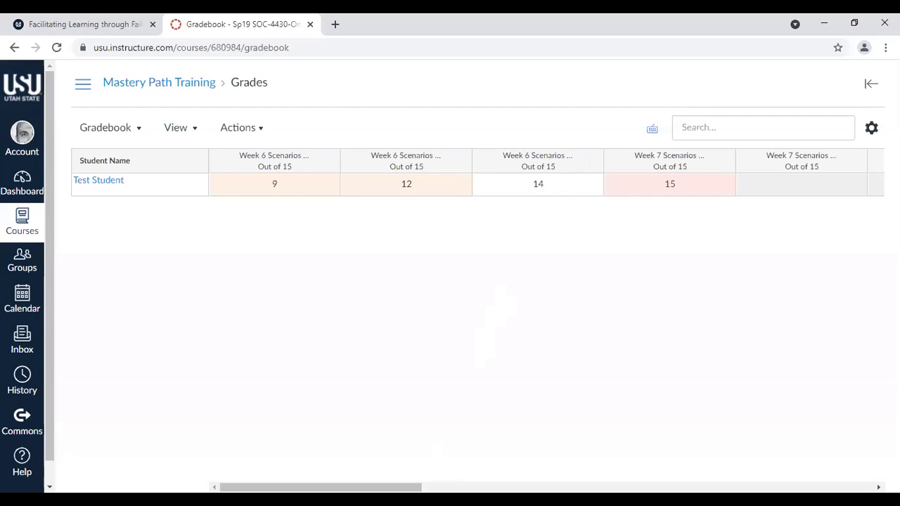
pyautogui.moveTo(362, 485); pyautogui.dragTo(808, 468)
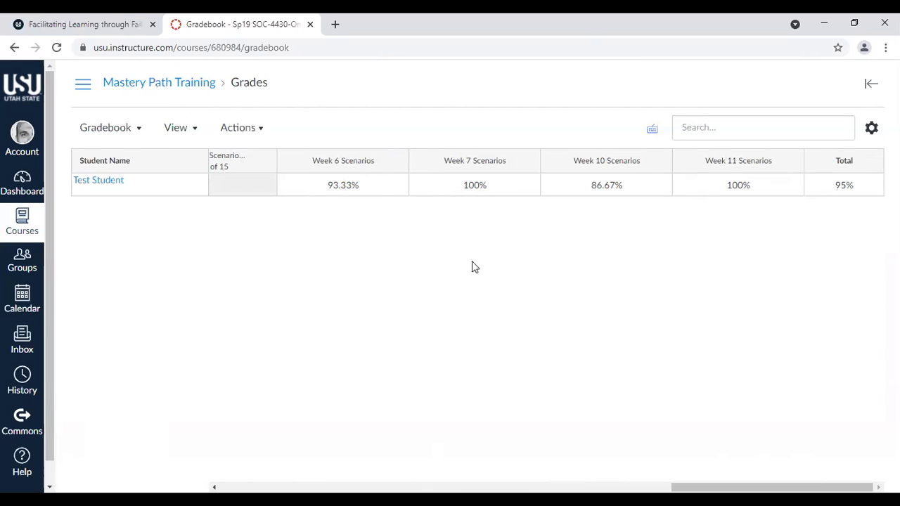
pyautogui.moveTo(717, 481); pyautogui.dragTo(739, 428)
pyautogui.moveTo(685, 488); pyautogui.dragTo(170, 476)
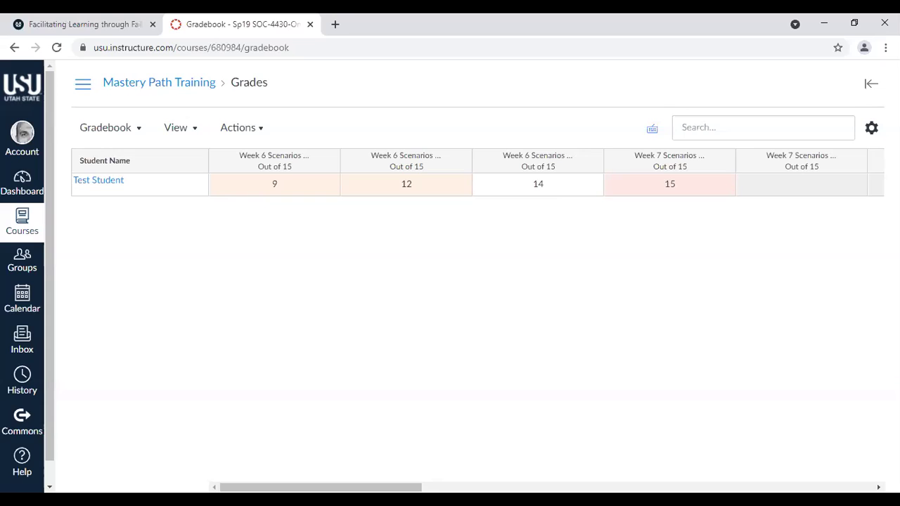
pyautogui.moveTo(390, 486)
pyautogui.mouseDown()
pyautogui.moveTo(831, 478)
pyautogui.moveTo(392, 478)
pyautogui.mouseUp()
# Switch to Student View from the course Modules page.
pyautogui.click(84, 90)
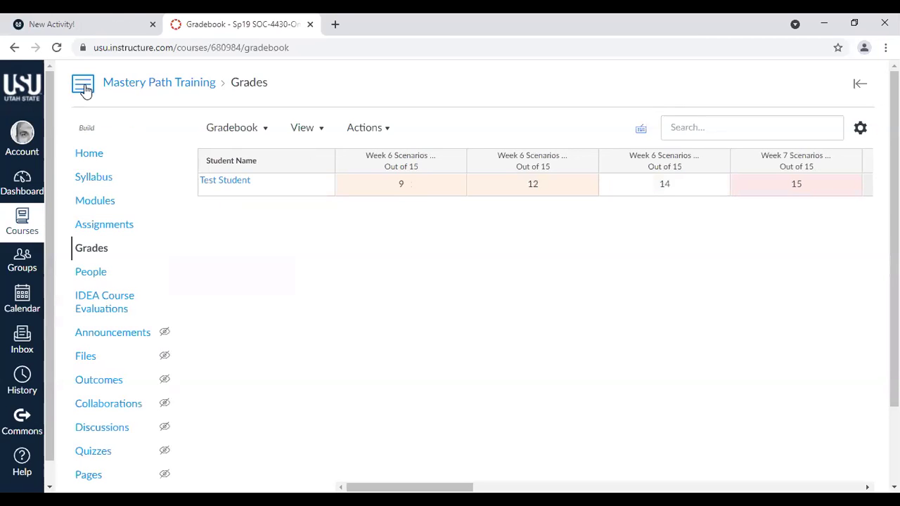
pyautogui.click(102, 209)
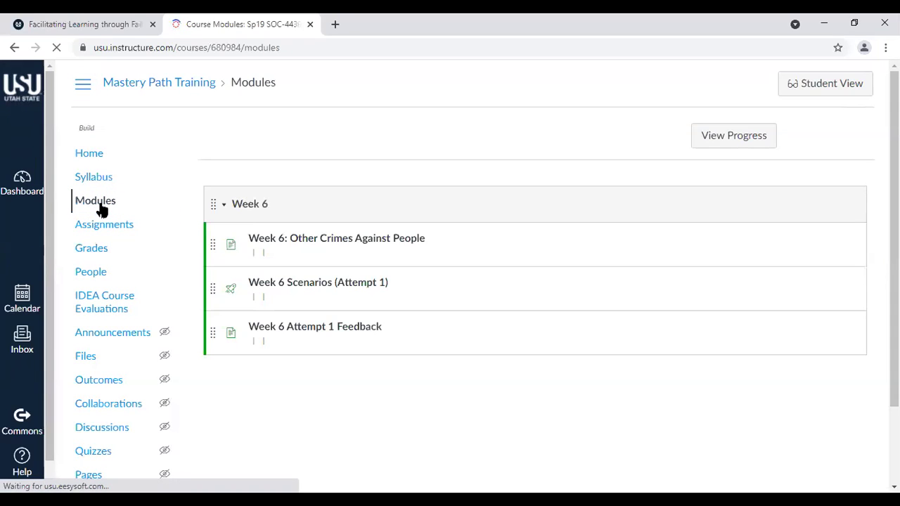
pyautogui.click(829, 93)
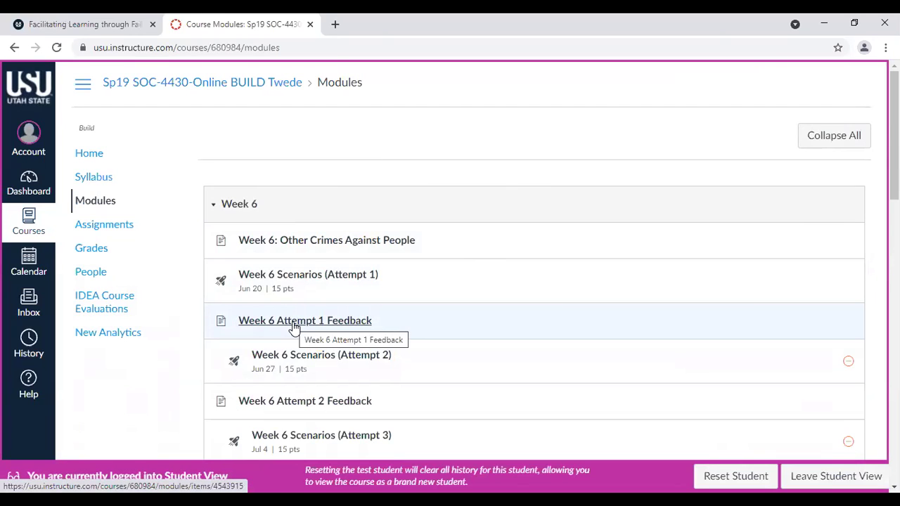
# Read through the Week 6 Attempt 1 Feedback page and its model answer of battery.
pyautogui.click(294, 327)
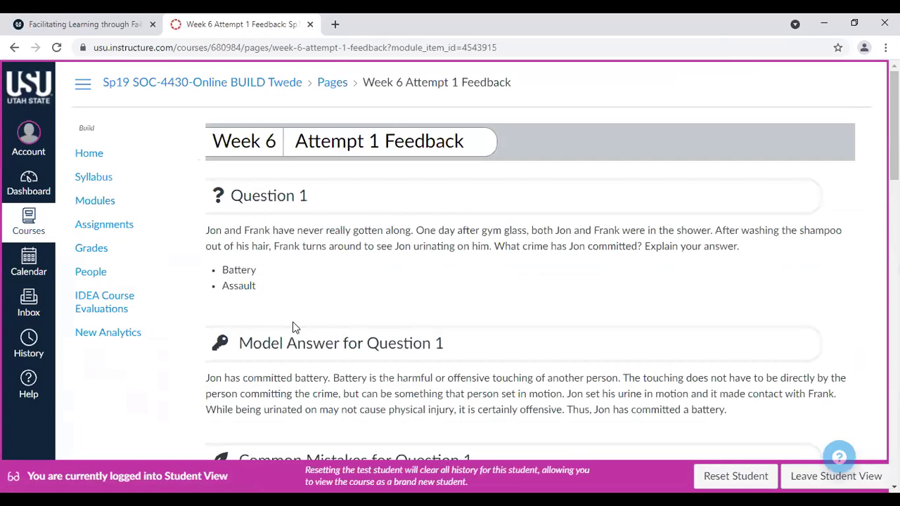
pyautogui.scroll(-1, 895, 126)
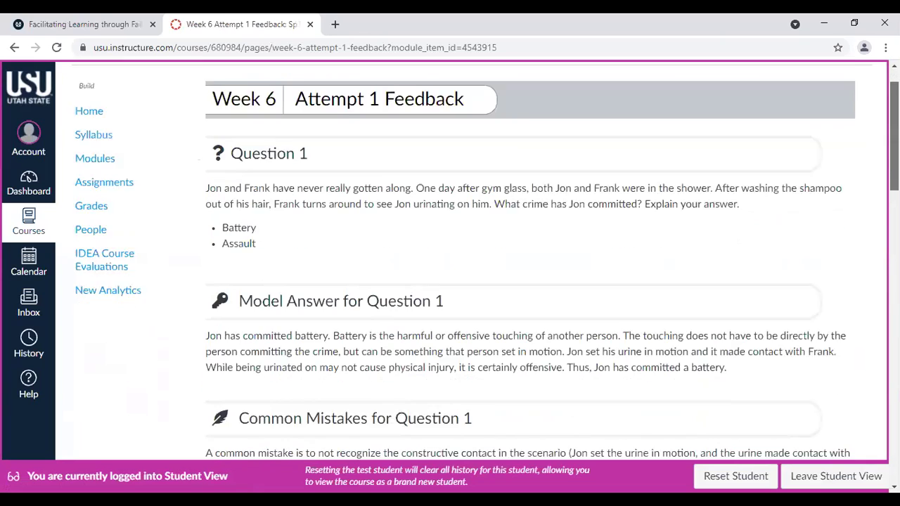
pyautogui.scroll(-1, 485, 263)
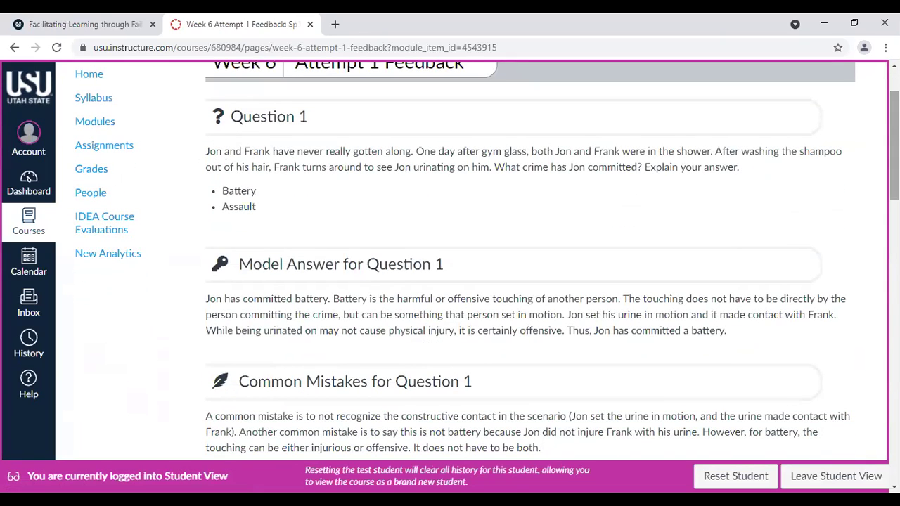
pyautogui.scroll(-3, 485, 263)
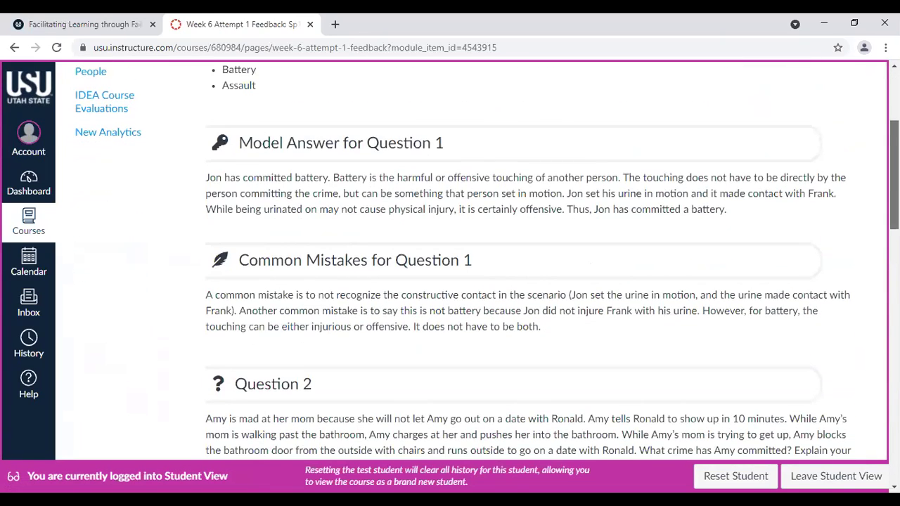
pyautogui.scroll(-3, 485, 263)
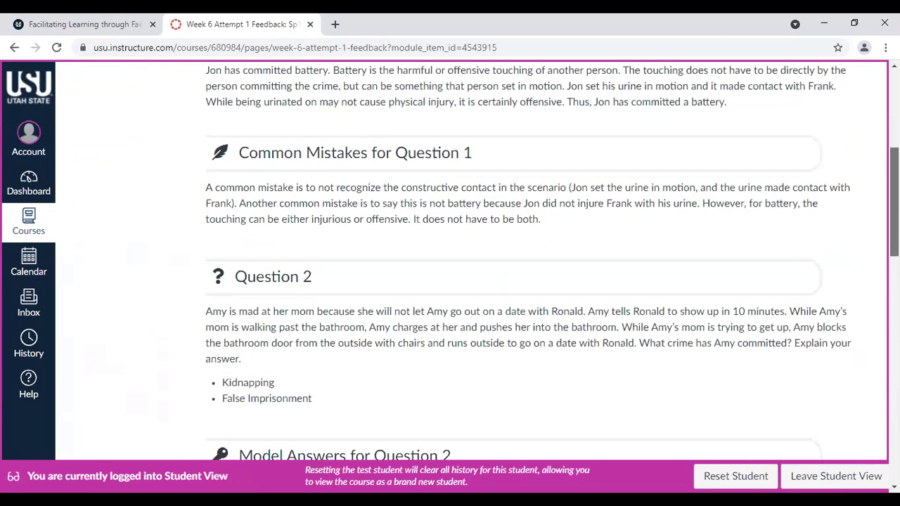
pyautogui.scroll(2, 485, 263)
pyautogui.scroll(-2, 485, 263)
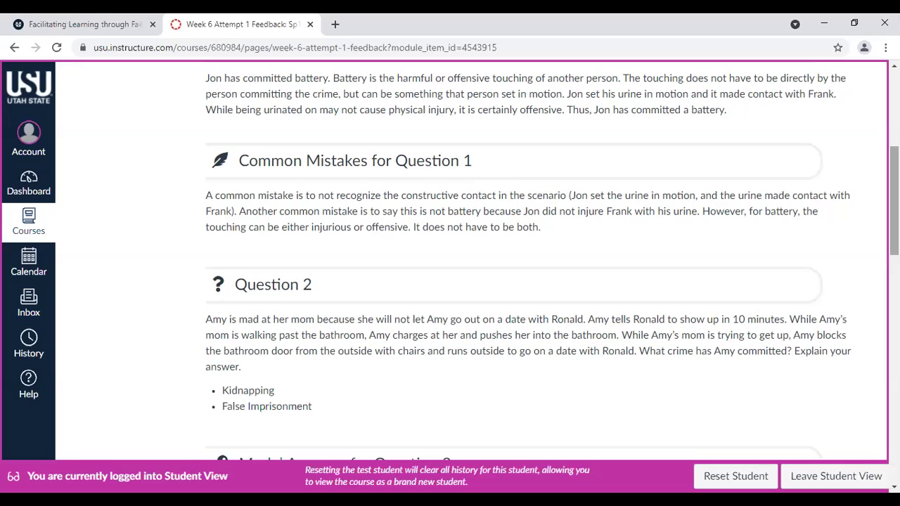
pyautogui.scroll(5, 527, 260)
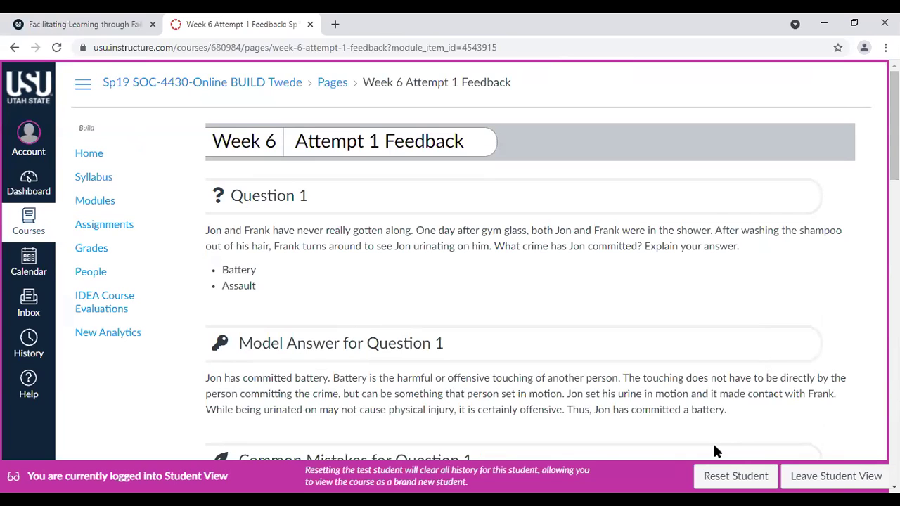
# Leave Student View and review the published feedback page as the instructor.
pyautogui.click(835, 476)
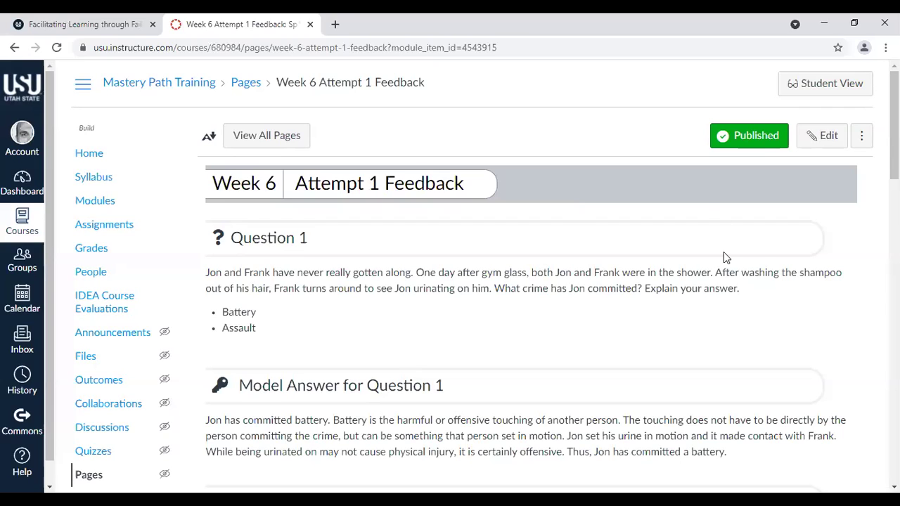
pyautogui.scroll(-2, 375, 200)
pyautogui.scroll(2, 375, 200)
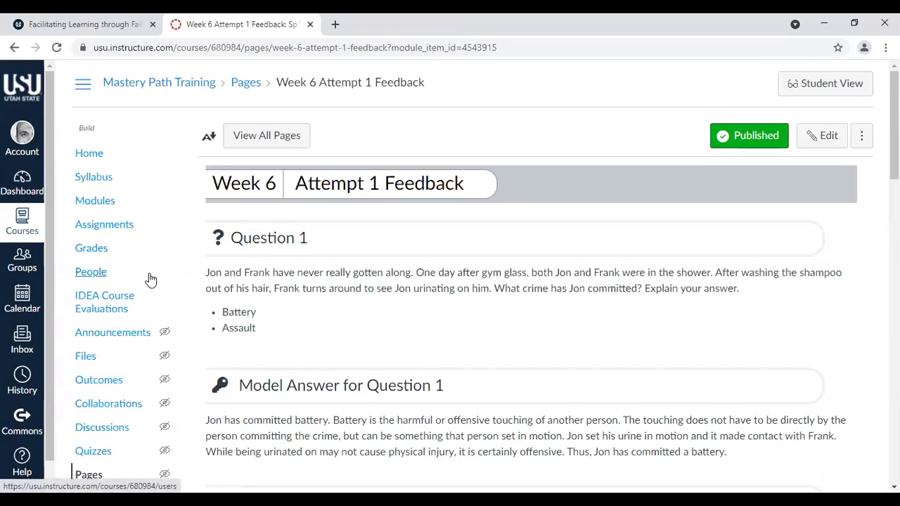
# Confirm the Week 6 Scenarios group ignores the 2 lowest and 0 highest scores, without saving changes.
pyautogui.click(113, 226)
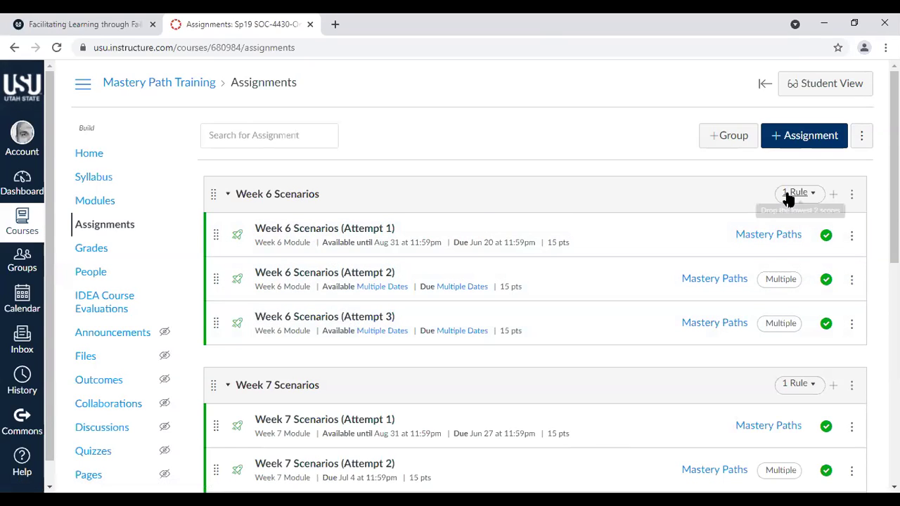
pyautogui.click(852, 197)
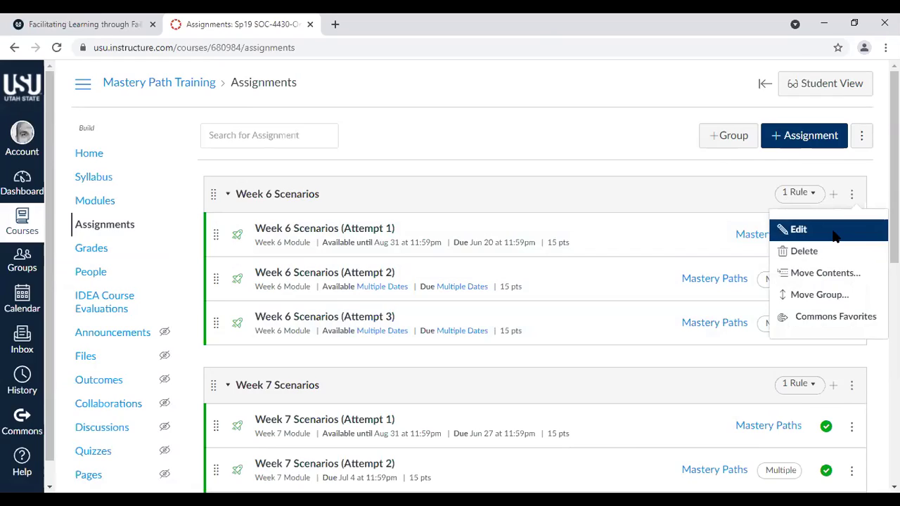
pyautogui.click(801, 230)
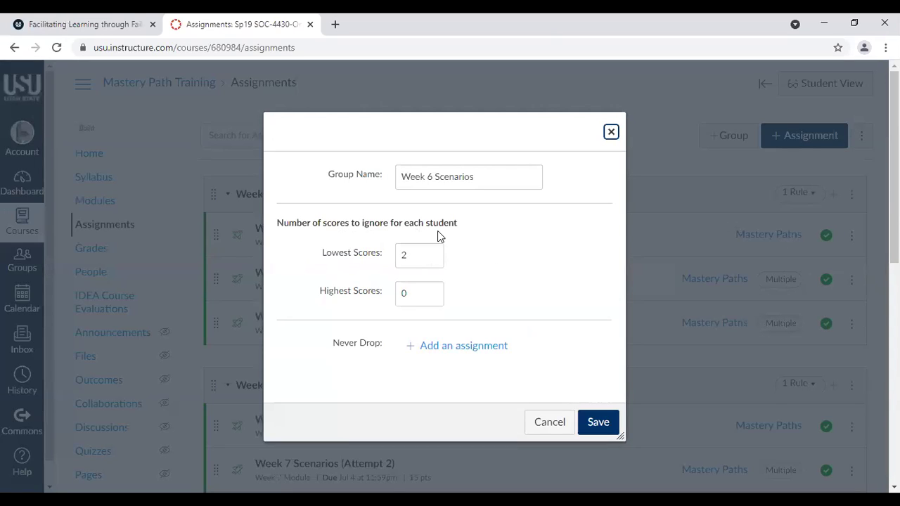
pyautogui.click(610, 134)
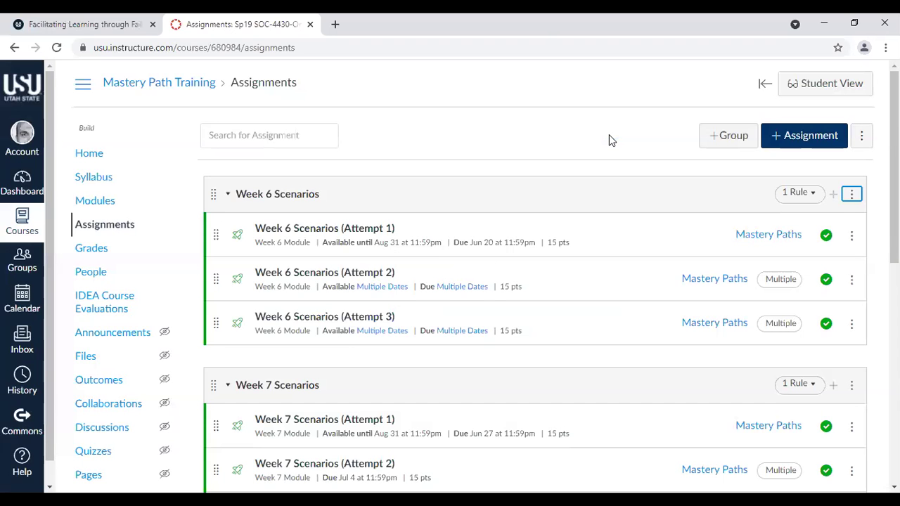
pyautogui.click(850, 195)
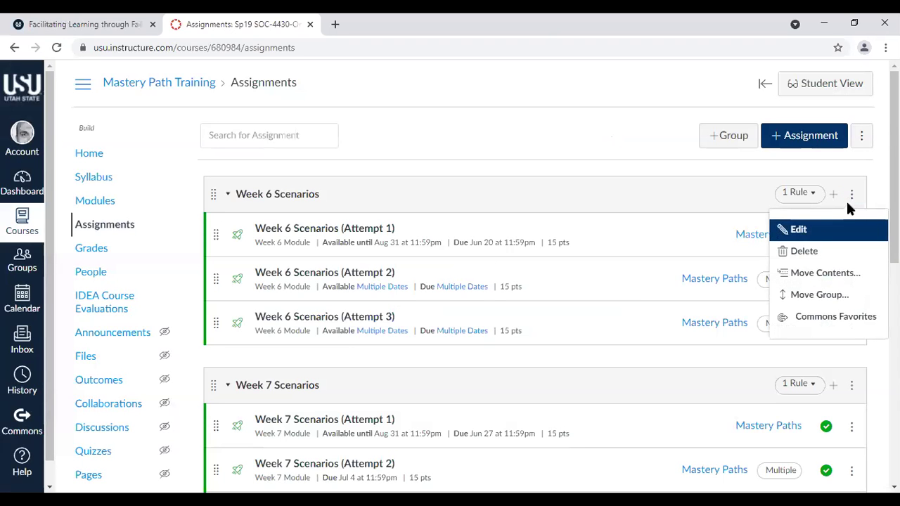
pyautogui.click(836, 228)
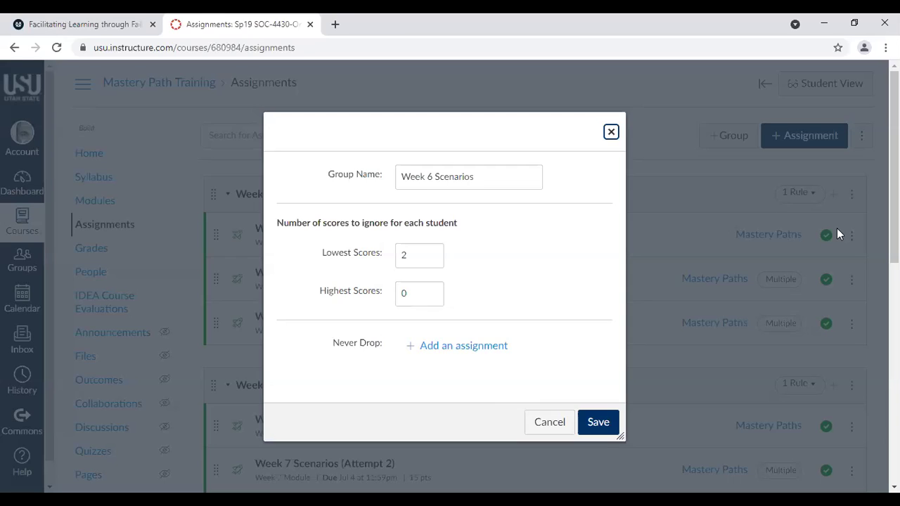
pyautogui.click(611, 134)
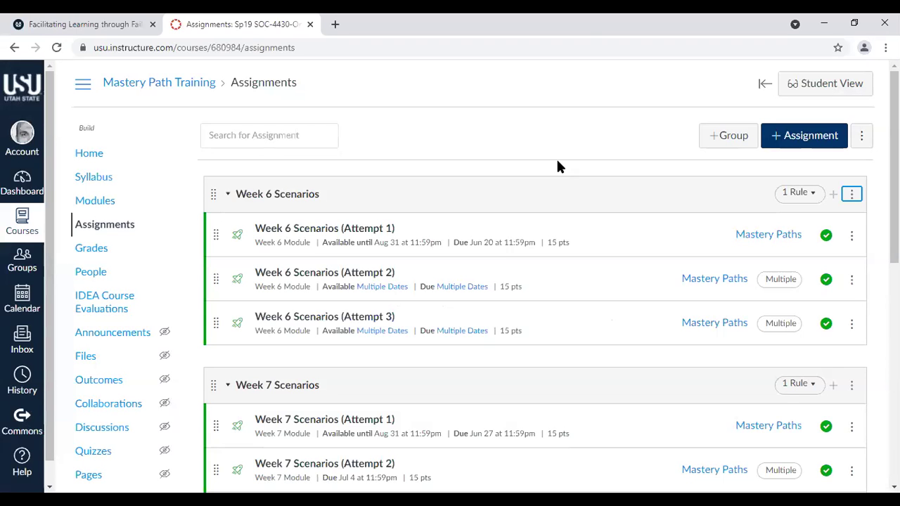